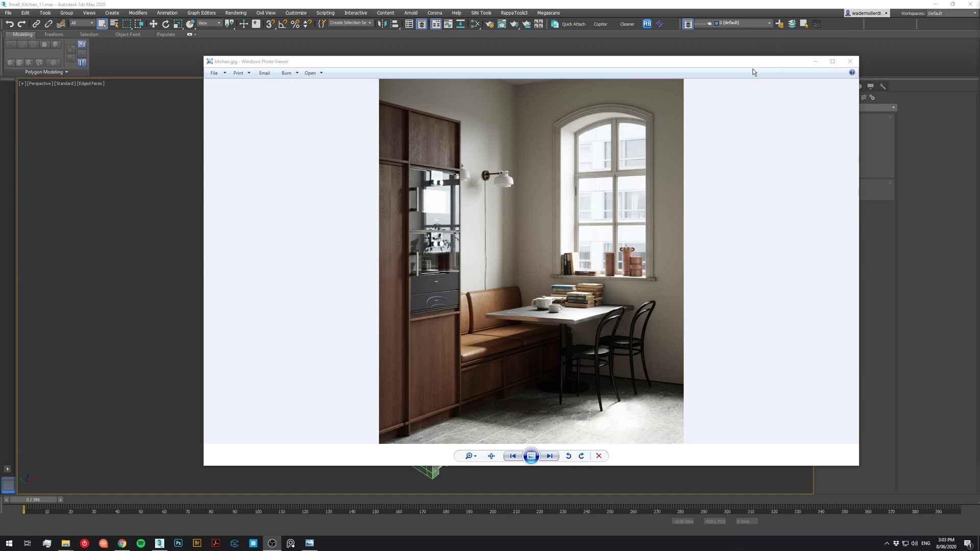
Page through the finished kitchen render images up to thumbnail.jpg and close the photo viewer
{"action": "left_click", "coordinate": [550, 461]}
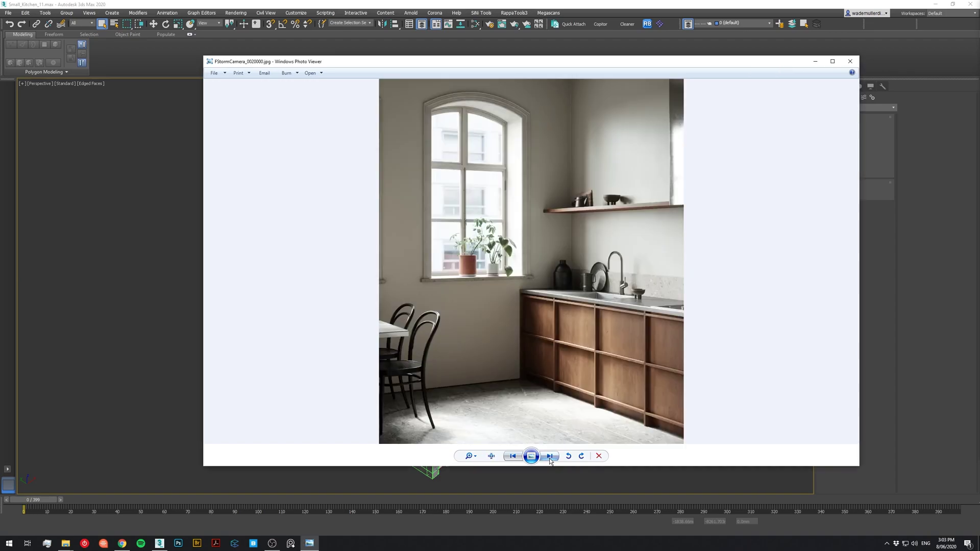
{"action": "left_click", "coordinate": [550, 461]}
{"action": "left_click", "coordinate": [550, 460]}
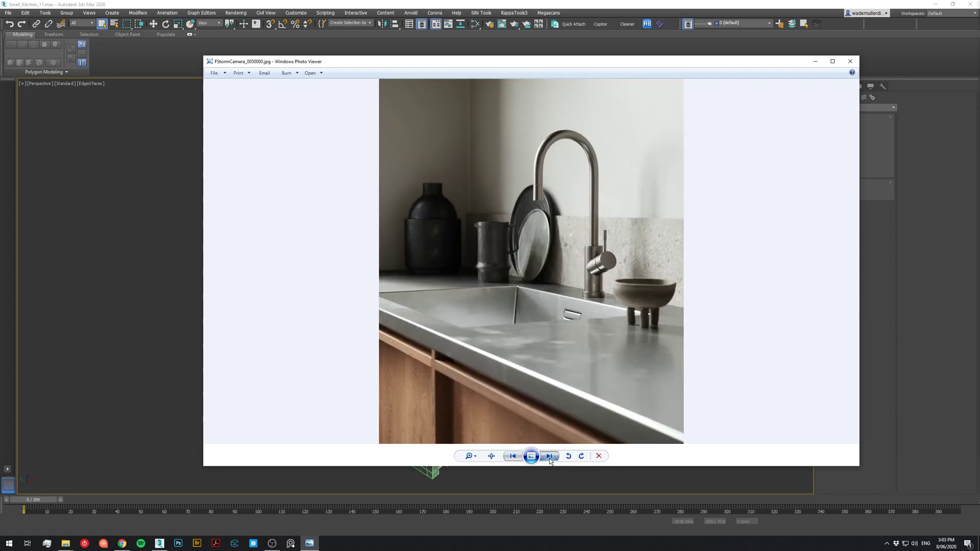
{"action": "left_click", "coordinate": [551, 461]}
{"action": "left_click", "coordinate": [550, 460]}
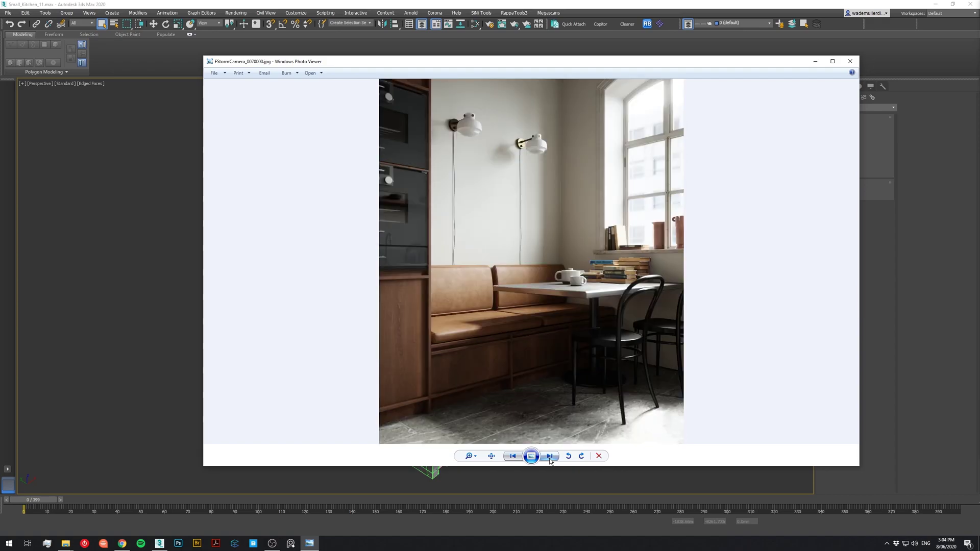
{"action": "left_click", "coordinate": [551, 461]}
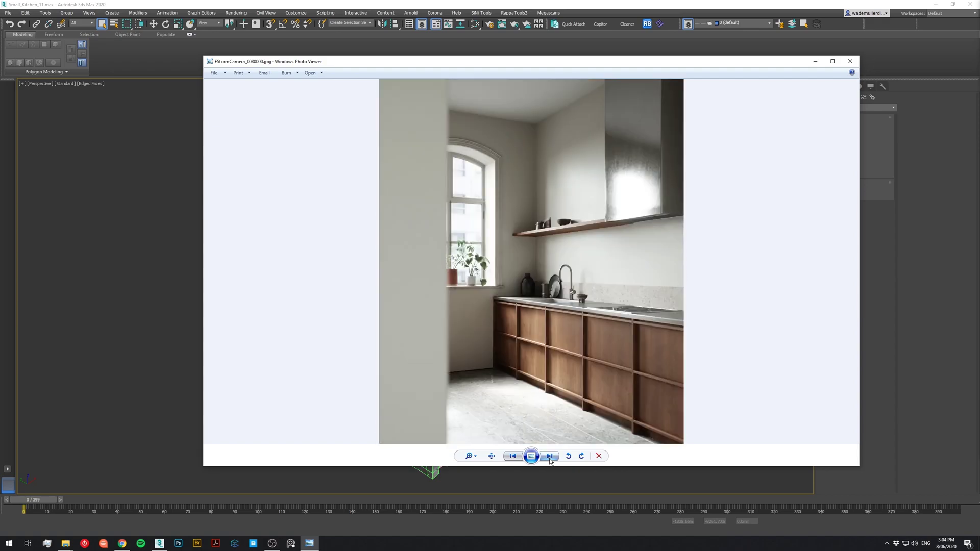
{"action": "left_click", "coordinate": [550, 461]}
{"action": "left_click", "coordinate": [550, 461]}
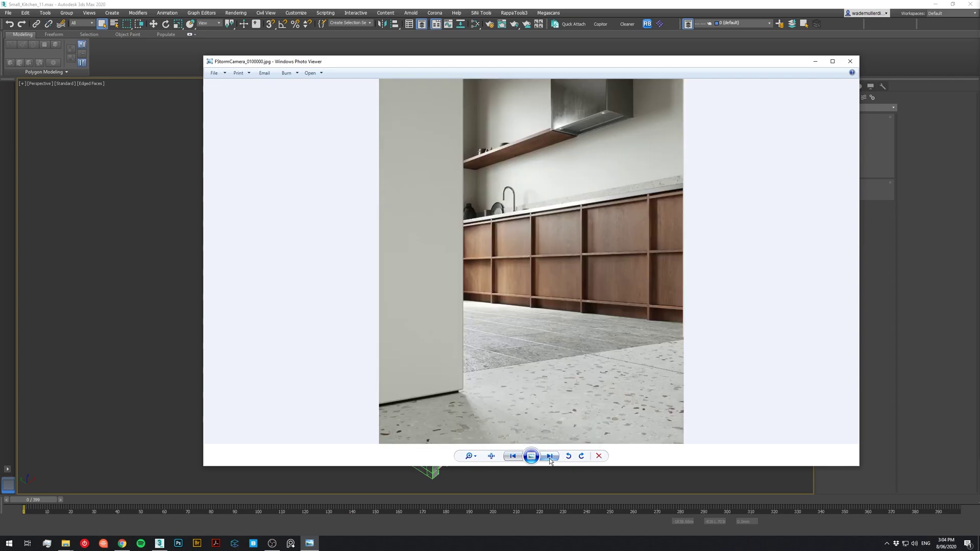
{"action": "left_click", "coordinate": [550, 461]}
{"action": "left_click", "coordinate": [550, 461]}
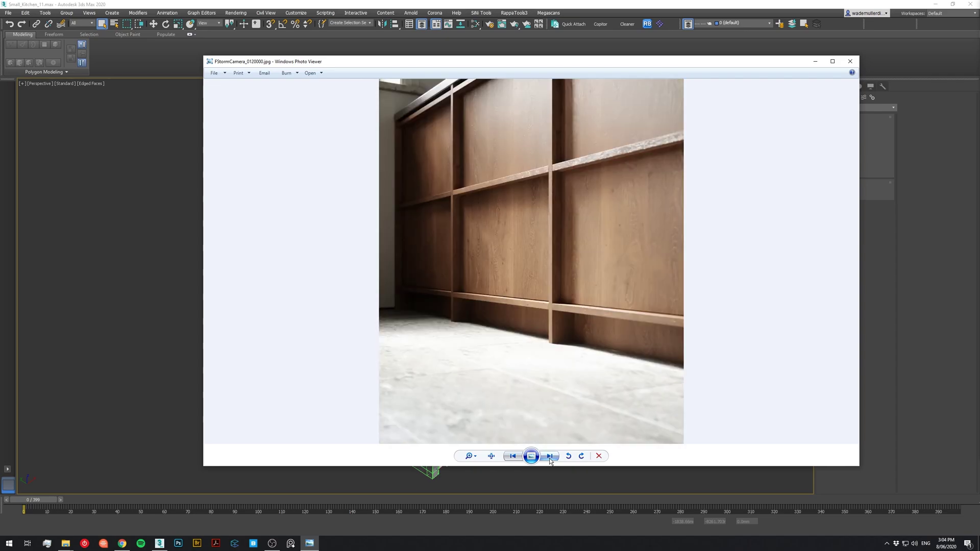
{"action": "left_click", "coordinate": [550, 461]}
{"action": "left_click", "coordinate": [550, 461]}
{"action": "left_click", "coordinate": [550, 460]}
{"action": "left_click", "coordinate": [550, 460]}
{"action": "left_click", "coordinate": [550, 461]}
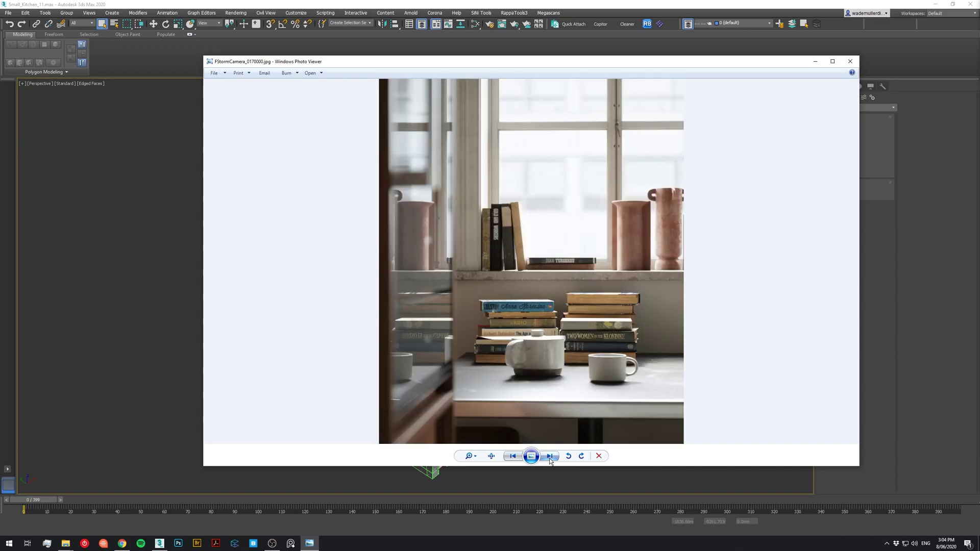
{"action": "left_click", "coordinate": [550, 461]}
{"action": "left_click", "coordinate": [550, 461]}
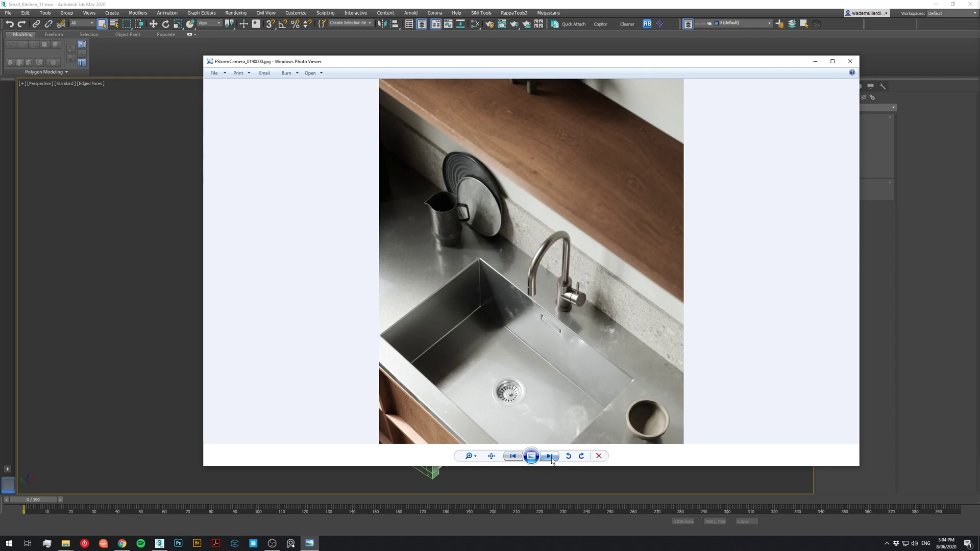
{"action": "left_click", "coordinate": [551, 461]}
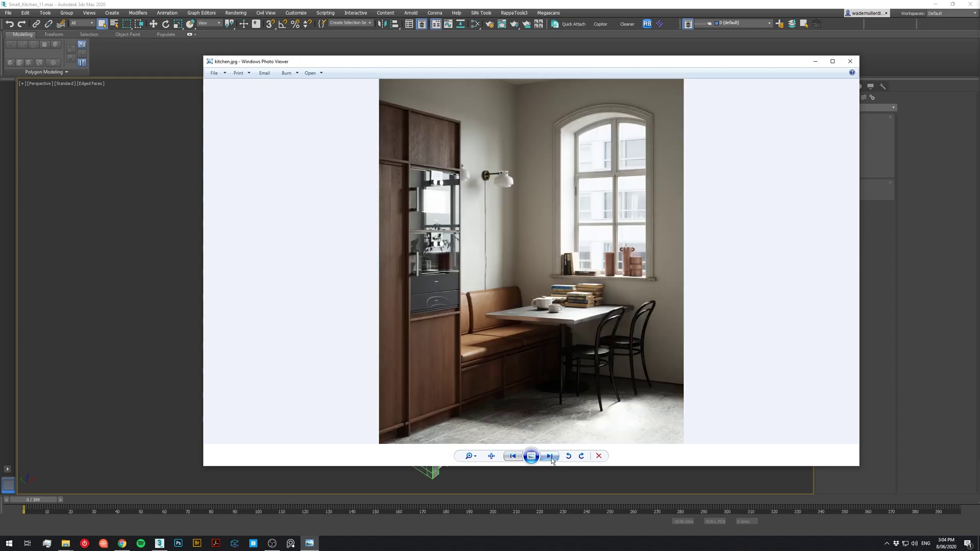
{"action": "left_click", "coordinate": [551, 458]}
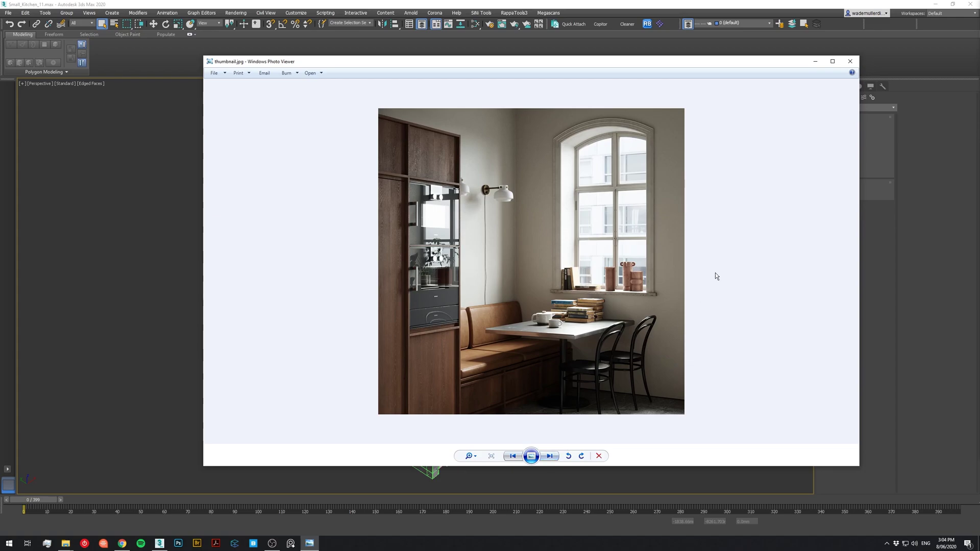
{"action": "left_click", "coordinate": [855, 62]}
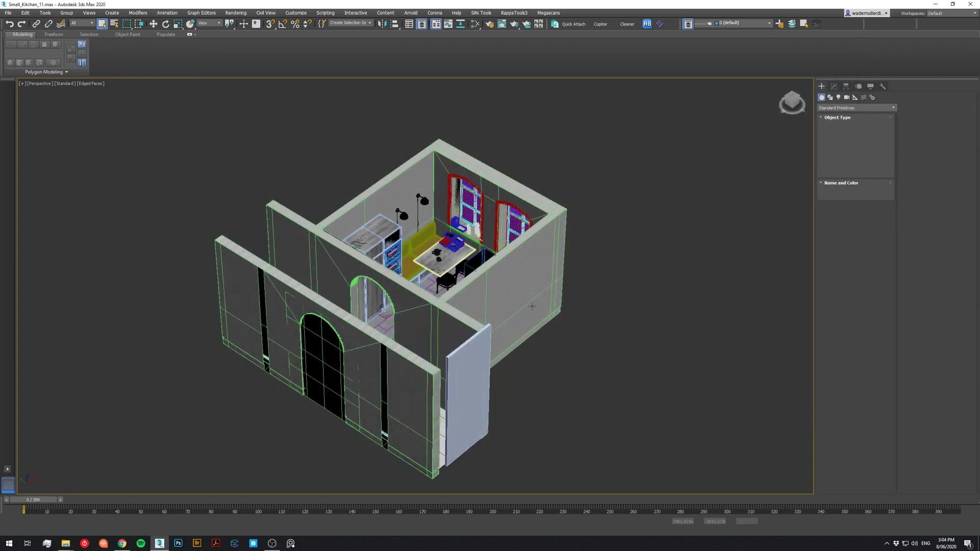
Inspect the room from outside and above, selecting the mesh that fills the two arched window openings
{"action": "middle_click_drag", "start_coordinate": [423, 301], "coordinate": [430, 230], "text": "alt"}
{"action": "scroll", "coordinate": [524, 280], "scroll_direction": "up", "scroll_amount": 5}
{"action": "left_click", "coordinate": [540, 289]}
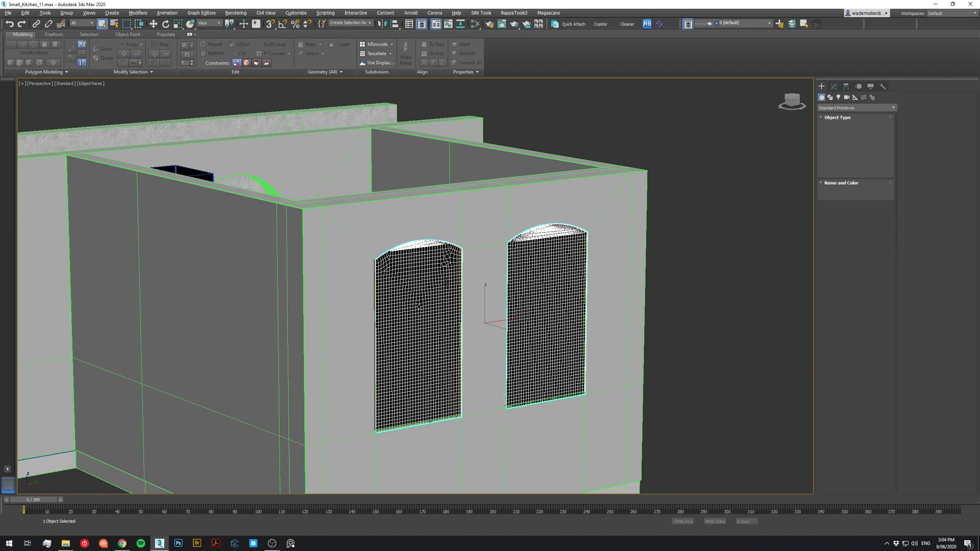
{"action": "middle_click_drag", "start_coordinate": [447, 284], "coordinate": [449, 313], "text": "alt"}
{"action": "scroll", "coordinate": [563, 247], "scroll_direction": "down", "scroll_amount": 2}
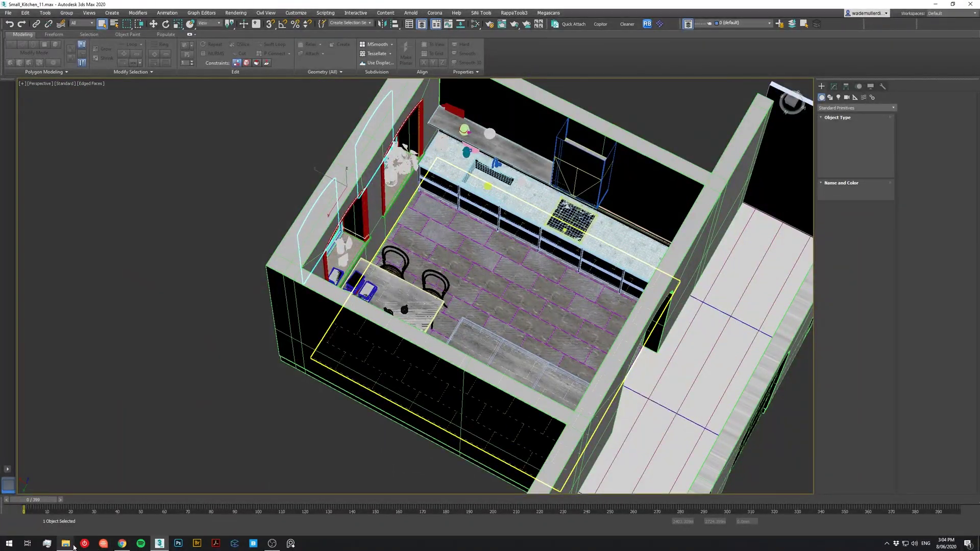
Reopen the kitchen renders, browse to the sink close-up FStormCamera_0050000.tif, and move the viewer out of the 3ds Max workspace
{"action": "mouse_move", "coordinate": [69, 545]}
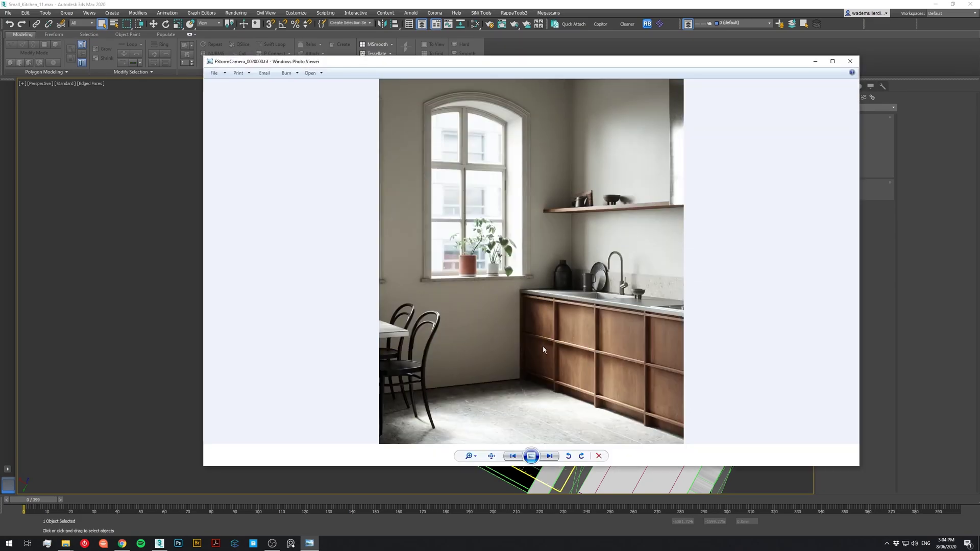
{"action": "left_click", "coordinate": [549, 456]}
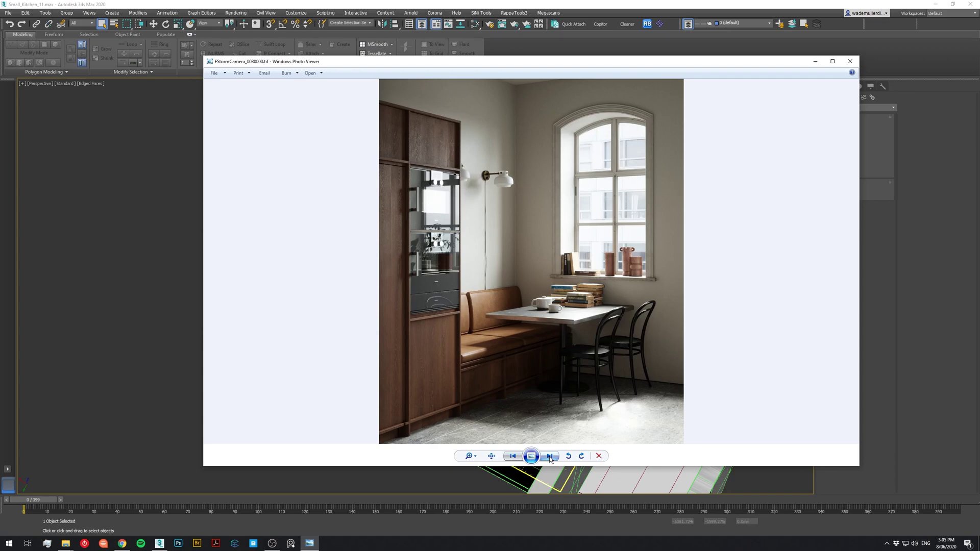
{"action": "left_click", "coordinate": [549, 455]}
{"action": "left_click", "coordinate": [549, 455]}
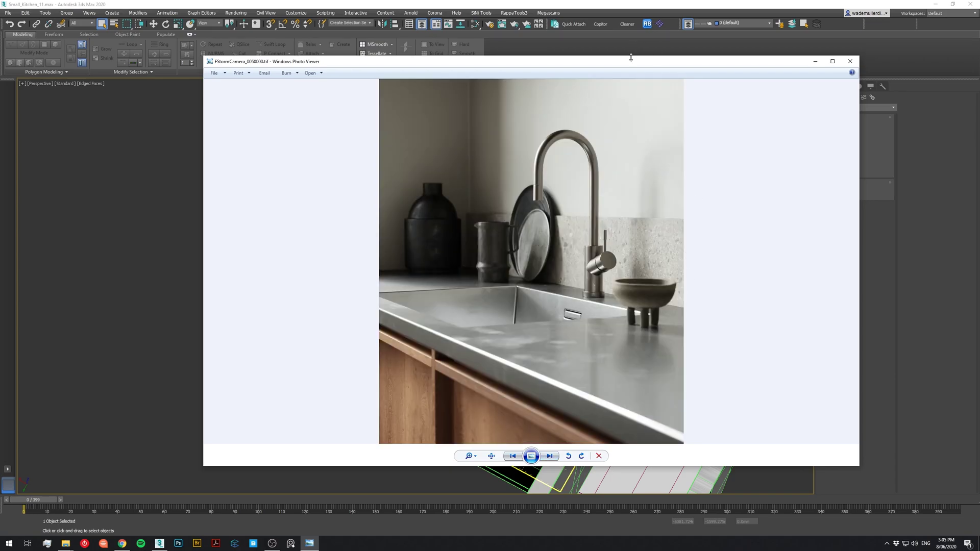
{"action": "left_click_drag", "start_coordinate": [631, 61], "coordinate": [979, 81]}
Examine the window's glazing bars and latch up close with edged faces turned off
{"action": "middle_click_drag", "start_coordinate": [680, 252], "coordinate": [631, 253], "text": "alt"}
{"action": "scroll", "coordinate": [360, 210], "scroll_direction": "up", "scroll_amount": 4}
{"action": "middle_click_drag", "start_coordinate": [376, 207], "coordinate": [456, 254]}
{"action": "scroll", "coordinate": [456, 254], "scroll_direction": "up", "scroll_amount": 6}
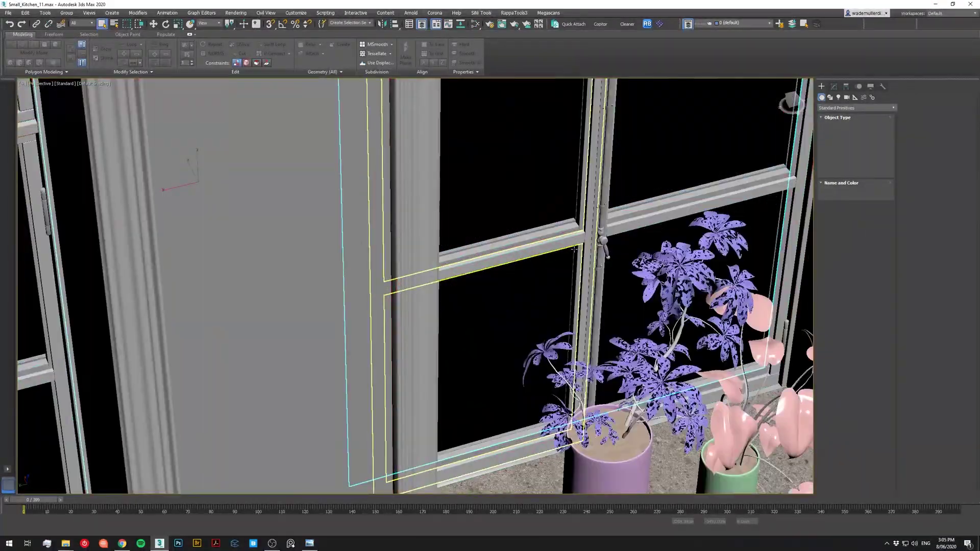
{"action": "scroll", "coordinate": [554, 267], "scroll_direction": "up", "scroll_amount": 5}
{"action": "key", "text": "F4"}
{"action": "middle_click_drag", "start_coordinate": [505, 228], "coordinate": [480, 266]}
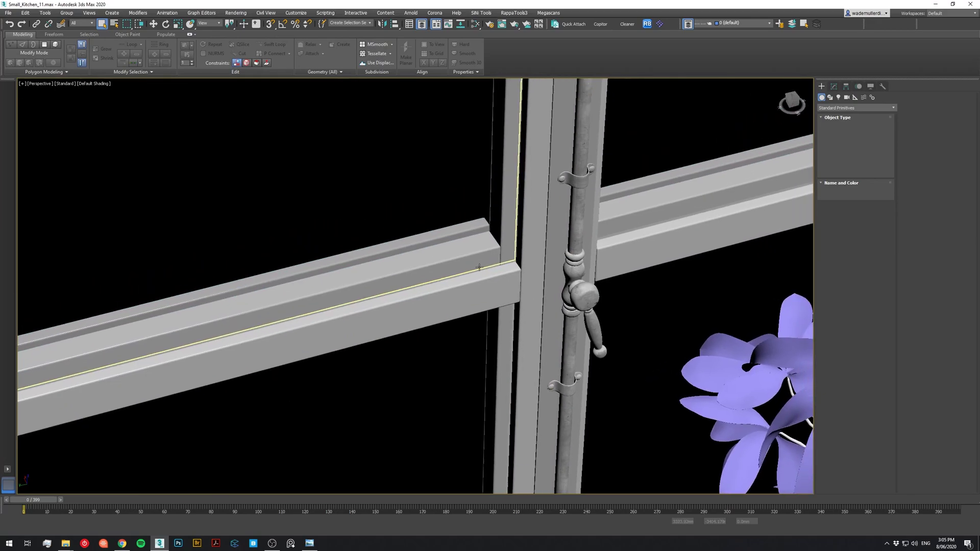
Examine the window's arched upper frame, comparing it with edged faces on and off
{"action": "scroll", "coordinate": [480, 266], "scroll_direction": "down", "scroll_amount": 8}
{"action": "middle_click_drag", "start_coordinate": [569, 178], "coordinate": [555, 258]}
{"action": "middle_click_drag", "start_coordinate": [582, 151], "coordinate": [581, 227]}
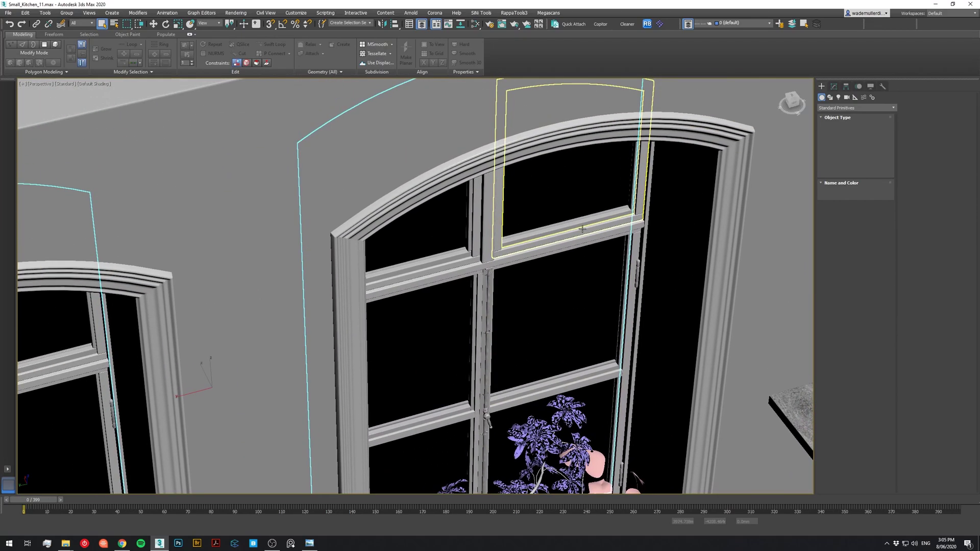
{"action": "key", "text": "F4"}
{"action": "key", "text": "F4"}
{"action": "scroll", "coordinate": [613, 256], "scroll_direction": "down", "scroll_amount": 8}
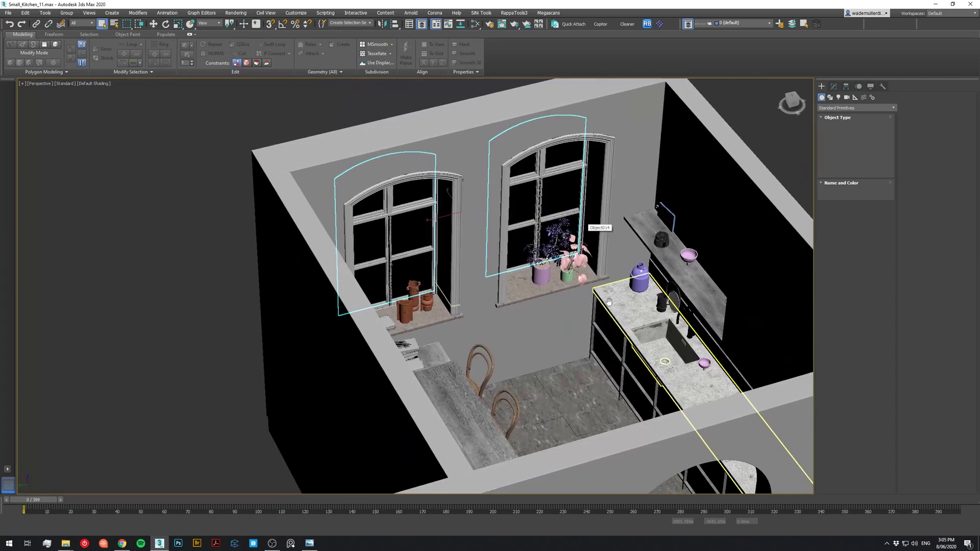
Inspect the sink counter up close, selecting the upper drawer fronts and then the stone countertop
{"action": "middle_click_drag", "start_coordinate": [648, 301], "coordinate": [593, 302], "text": "alt"}
{"action": "scroll", "coordinate": [536, 377], "scroll_direction": "up", "scroll_amount": 5}
{"action": "middle_click_drag", "start_coordinate": [505, 417], "coordinate": [638, 336]}
{"action": "scroll", "coordinate": [573, 353], "scroll_direction": "down", "scroll_amount": 5}
{"action": "scroll", "coordinate": [564, 352], "scroll_direction": "up", "scroll_amount": 7}
{"action": "middle_click_drag", "start_coordinate": [510, 419], "coordinate": [535, 393], "text": "alt"}
{"action": "left_click", "coordinate": [404, 282]}
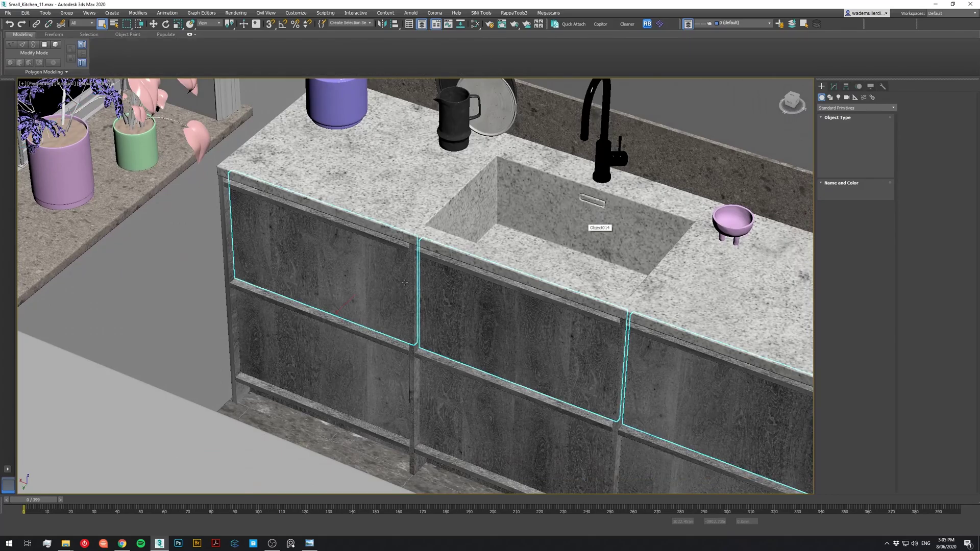
{"action": "left_click", "coordinate": [368, 210]}
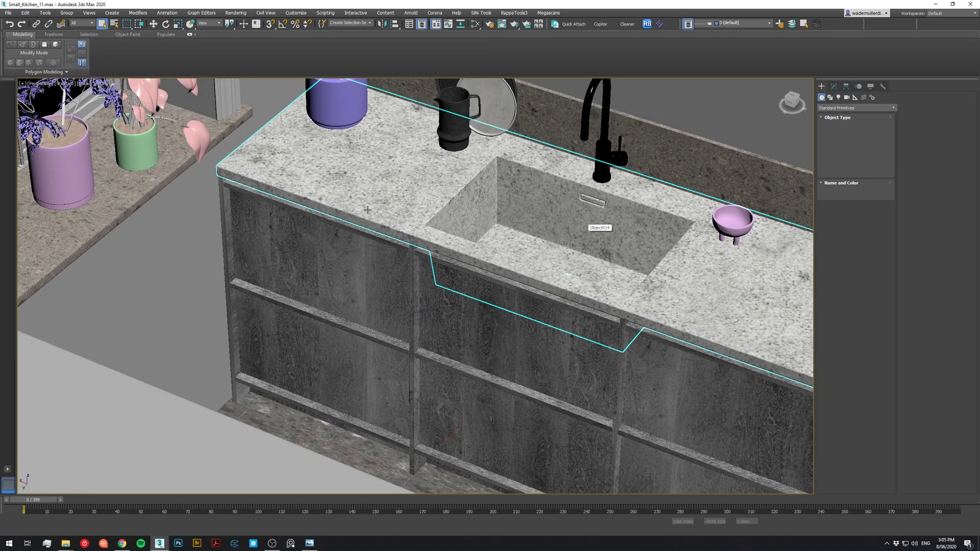
Examine the countertop details up close and return to an overview of the kitchen
{"action": "middle_click_drag", "start_coordinate": [367, 210], "coordinate": [400, 371]}
{"action": "scroll", "coordinate": [384, 297], "scroll_direction": "up", "scroll_amount": 6}
{"action": "scroll", "coordinate": [384, 296], "scroll_direction": "down", "scroll_amount": 4}
{"action": "scroll", "coordinate": [384, 327], "scroll_direction": "down", "scroll_amount": 6}
{"action": "scroll", "coordinate": [361, 357], "scroll_direction": "down", "scroll_amount": 4}
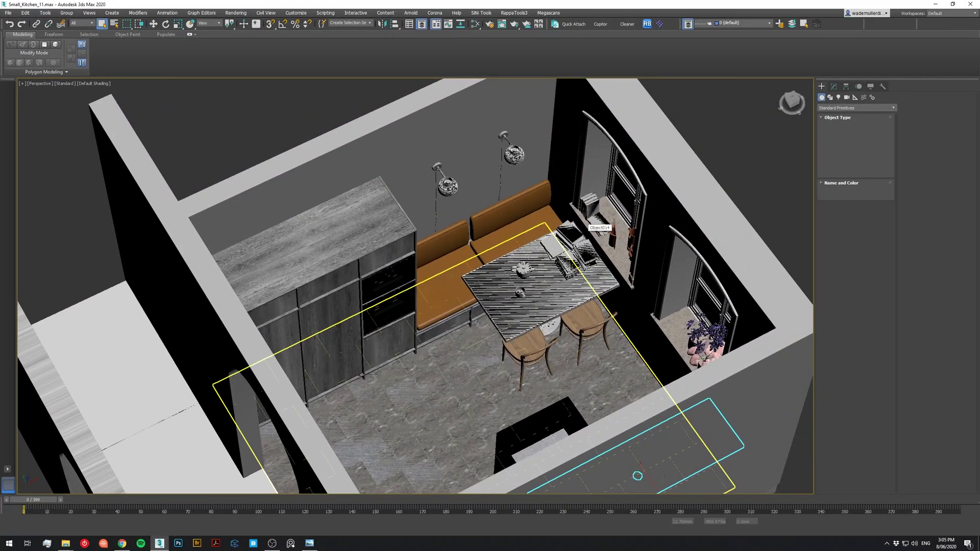
Examine the tall cabinet wall with the built-in ovens beside the bench seat
{"action": "middle_click_drag", "start_coordinate": [512, 325], "coordinate": [602, 153], "text": "alt"}
{"action": "scroll", "coordinate": [515, 277], "scroll_direction": "up", "scroll_amount": 4}
{"action": "middle_click_drag", "start_coordinate": [515, 277], "coordinate": [403, 416], "text": "alt"}
{"action": "middle_click_drag", "start_coordinate": [379, 266], "coordinate": [470, 209]}
{"action": "middle_click_drag", "start_coordinate": [646, 137], "coordinate": [633, 231]}
{"action": "scroll", "coordinate": [632, 232], "scroll_direction": "up", "scroll_amount": 5}
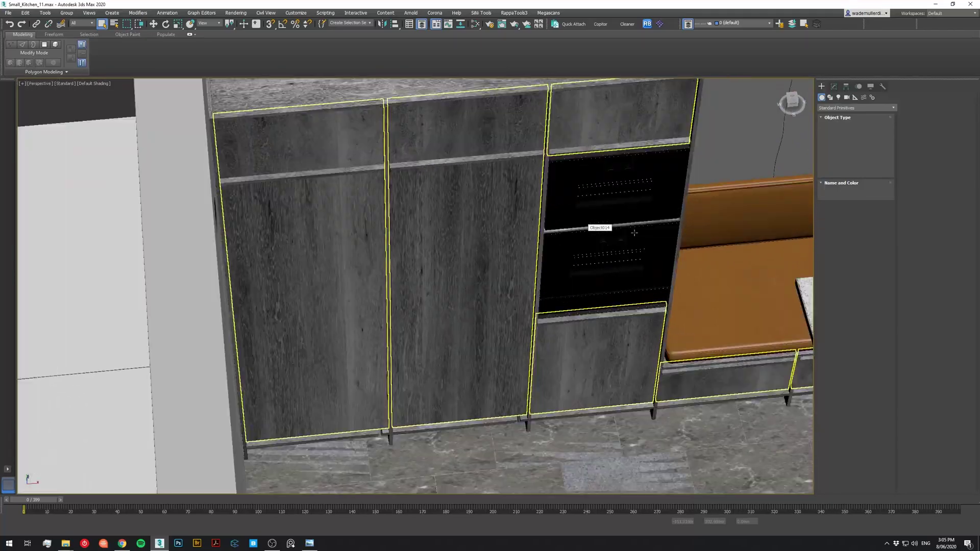
Select the upper built-in oven and inspect its mesh in wireframe and with edged faces on
{"action": "left_click", "coordinate": [610, 182]}
{"action": "key", "text": "F3"}
{"action": "middle_click_drag", "start_coordinate": [610, 181], "coordinate": [510, 240]}
{"action": "key", "text": "F3"}
{"action": "key", "text": "F4"}
{"action": "scroll", "coordinate": [511, 240], "scroll_direction": "down", "scroll_amount": 3}
{"action": "middle_click_drag", "start_coordinate": [510, 280], "coordinate": [467, 275], "text": "alt"}
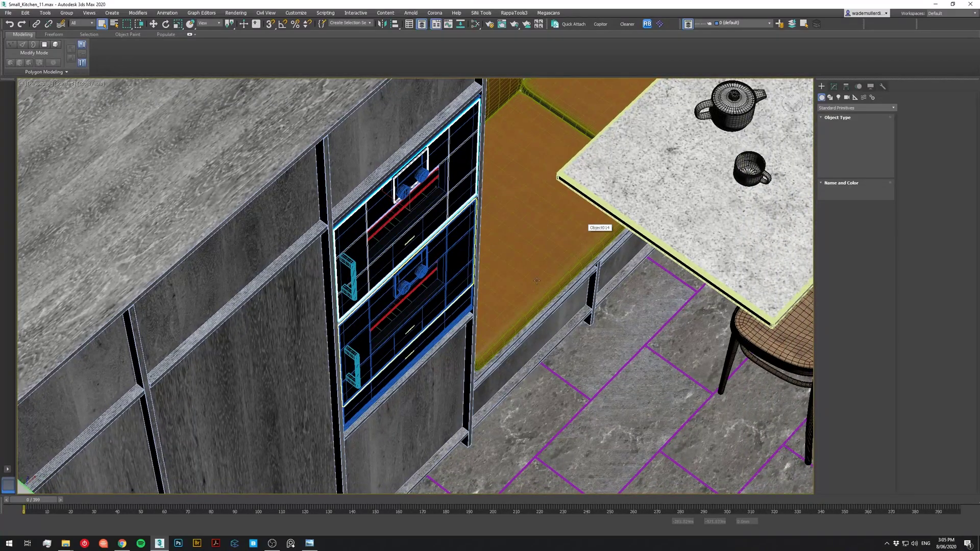
Examine the mesh edges of the sink, tap and counter from above
{"action": "scroll", "coordinate": [538, 281], "scroll_direction": "down", "scroll_amount": 5}
{"action": "scroll", "coordinate": [526, 309], "scroll_direction": "up", "scroll_amount": 3}
{"action": "middle_click_drag", "start_coordinate": [537, 292], "coordinate": [553, 456]}
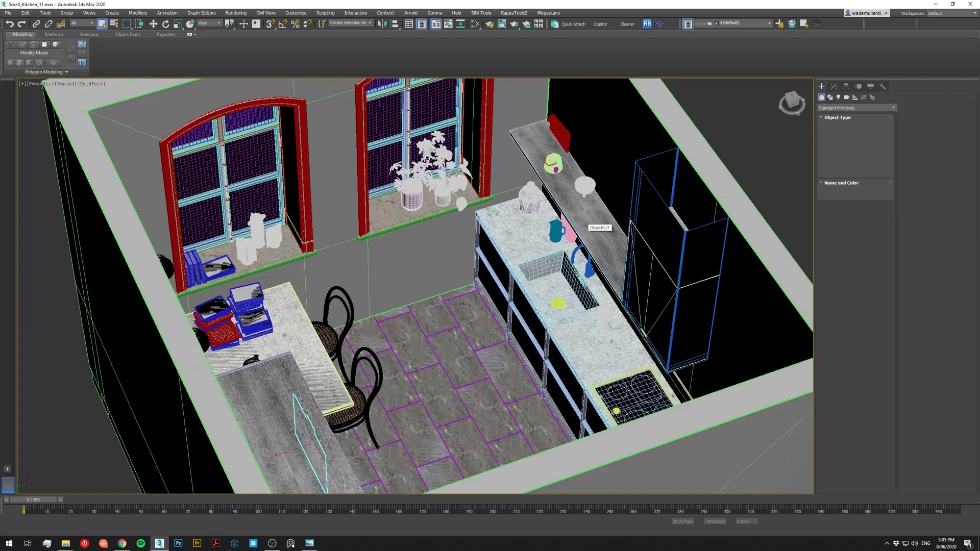
{"action": "scroll", "coordinate": [591, 313], "scroll_direction": "up", "scroll_amount": 5}
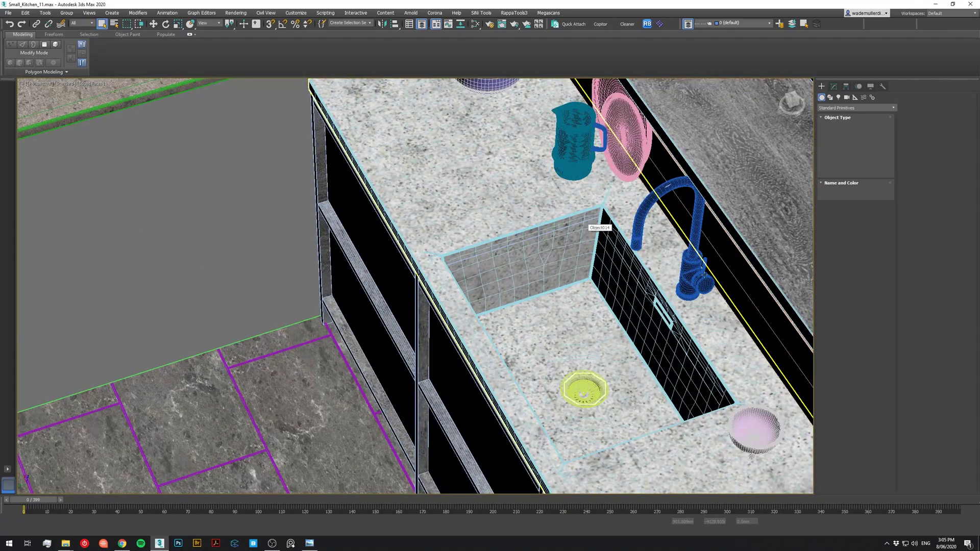
{"action": "scroll", "coordinate": [538, 255], "scroll_direction": "down", "scroll_amount": 5}
{"action": "scroll", "coordinate": [631, 280], "scroll_direction": "up", "scroll_amount": 3}
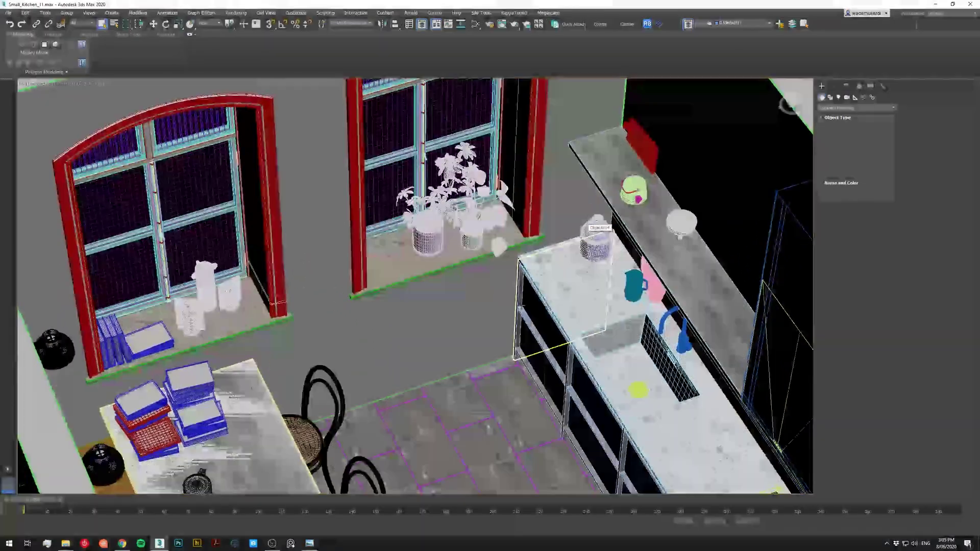
Select the jug beside the sink, frame it, and compare its wireframe and shaded display
{"action": "left_click", "coordinate": [631, 280]}
{"action": "key", "text": "z"}
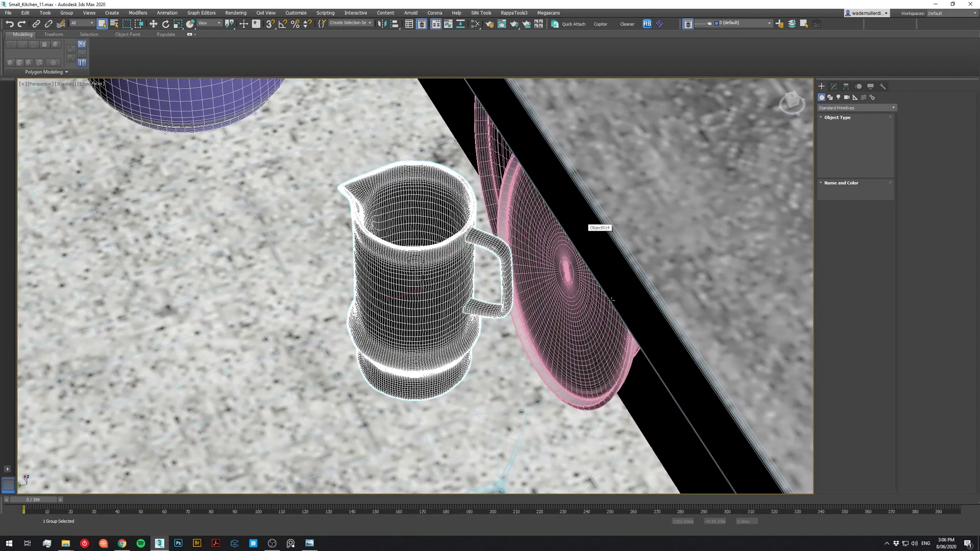
{"action": "mouse_move", "coordinate": [621, 295]}
{"action": "middle_mouse_down", "text": "alt"}
{"action": "mouse_move", "coordinate": [616, 279]}
{"action": "mouse_move", "coordinate": [614, 303]}
{"action": "middle_mouse_up", "text": "alt"}
{"action": "scroll", "coordinate": [615, 280], "scroll_direction": "down", "scroll_amount": 4}
{"action": "key", "text": "F3"}
{"action": "key", "text": "F3"}
{"action": "scroll", "coordinate": [507, 272], "scroll_direction": "down", "scroll_amount": 2}
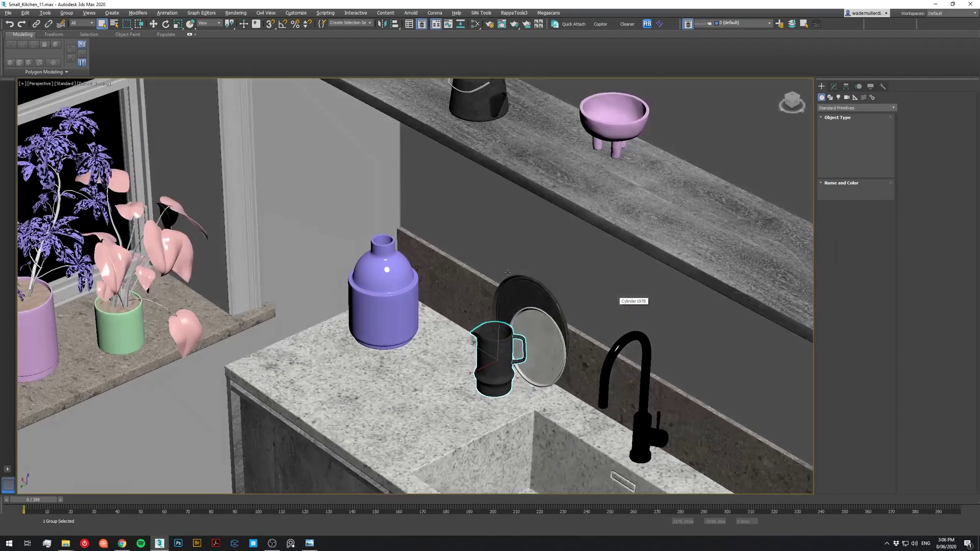
{"action": "middle_click_drag", "start_coordinate": [508, 272], "coordinate": [515, 324]}
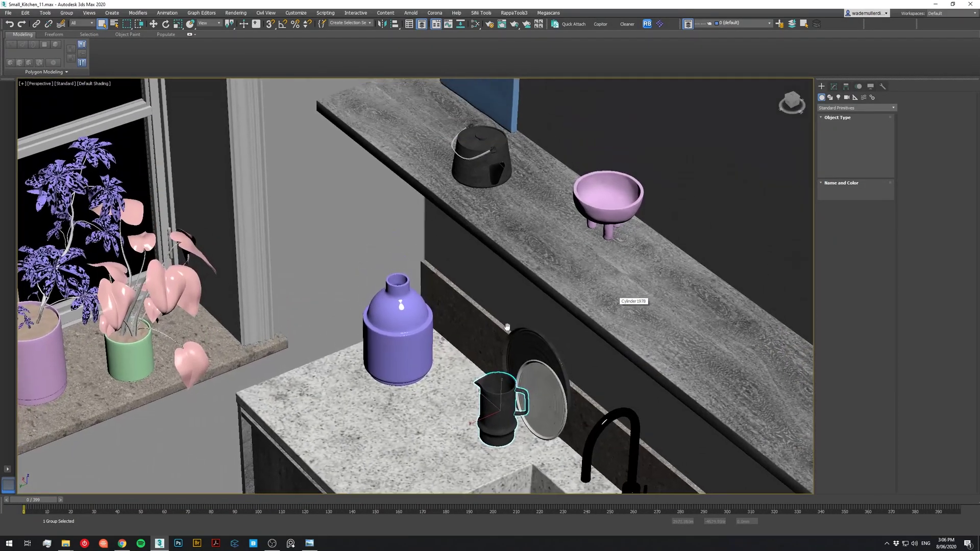
Select the footed bowl on the wall shelf and frame it for a close inspection
{"action": "left_click", "coordinate": [602, 196]}
{"action": "key", "text": "z"}
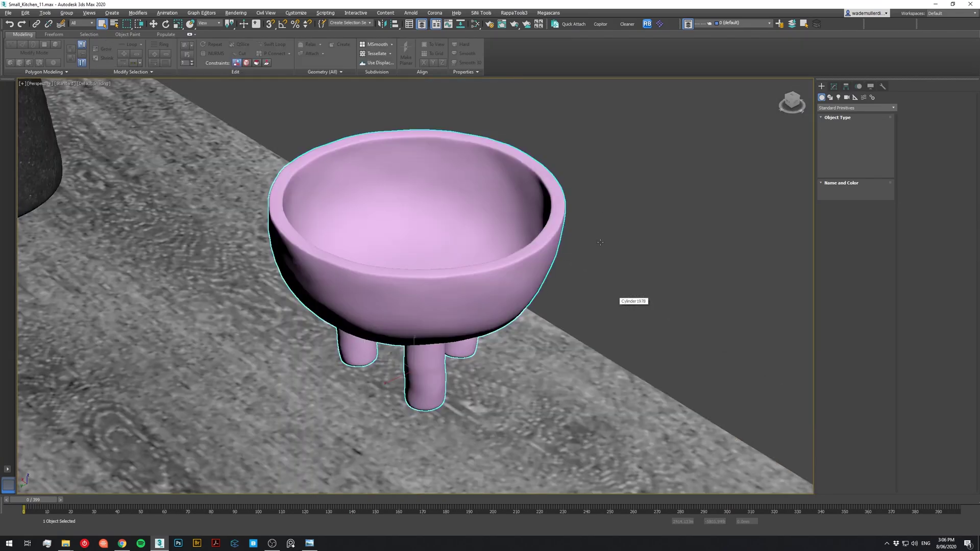
{"action": "mouse_move", "coordinate": [608, 242]}
{"action": "middle_mouse_down", "text": "alt"}
{"action": "mouse_move", "coordinate": [611, 223]}
{"action": "mouse_move", "coordinate": [607, 243]}
{"action": "middle_mouse_up", "text": "alt"}
{"action": "scroll", "coordinate": [606, 244], "scroll_direction": "down", "scroll_amount": 5}
{"action": "middle_click_drag", "start_coordinate": [445, 258], "coordinate": [630, 315]}
{"action": "middle_click_drag", "start_coordinate": [452, 319], "coordinate": [614, 394]}
Clear the selection and view the whole building from the arched entrance side
{"action": "scroll", "coordinate": [659, 304], "scroll_direction": "down", "scroll_amount": 3}
{"action": "scroll", "coordinate": [614, 394], "scroll_direction": "down", "scroll_amount": 3}
{"action": "scroll", "coordinate": [622, 352], "scroll_direction": "down", "scroll_amount": 7}
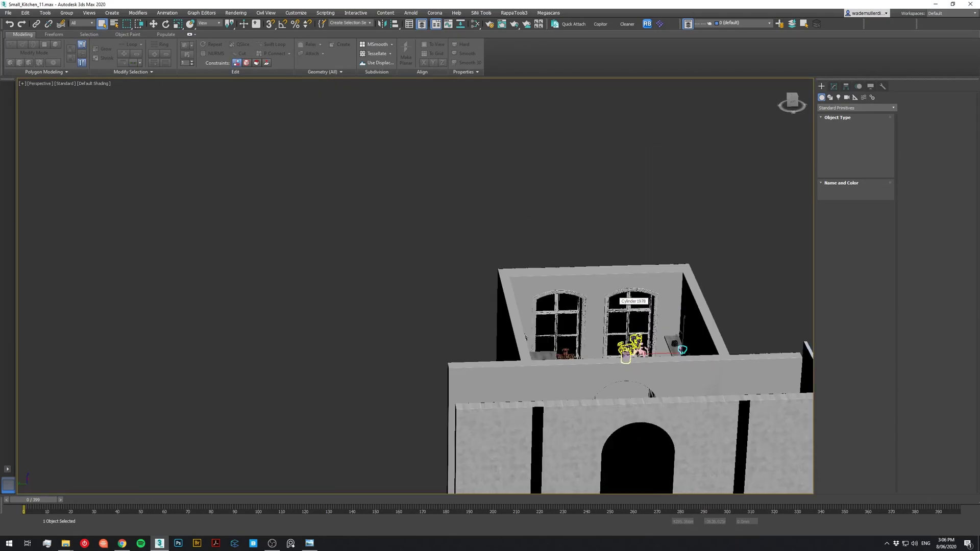
{"action": "middle_click_drag", "start_coordinate": [650, 345], "coordinate": [461, 198]}
{"action": "middle_click_drag", "start_coordinate": [461, 198], "coordinate": [481, 221]}
{"action": "scroll", "coordinate": [480, 221], "scroll_direction": "down", "scroll_amount": 3}
{"action": "left_click", "coordinate": [629, 343]}
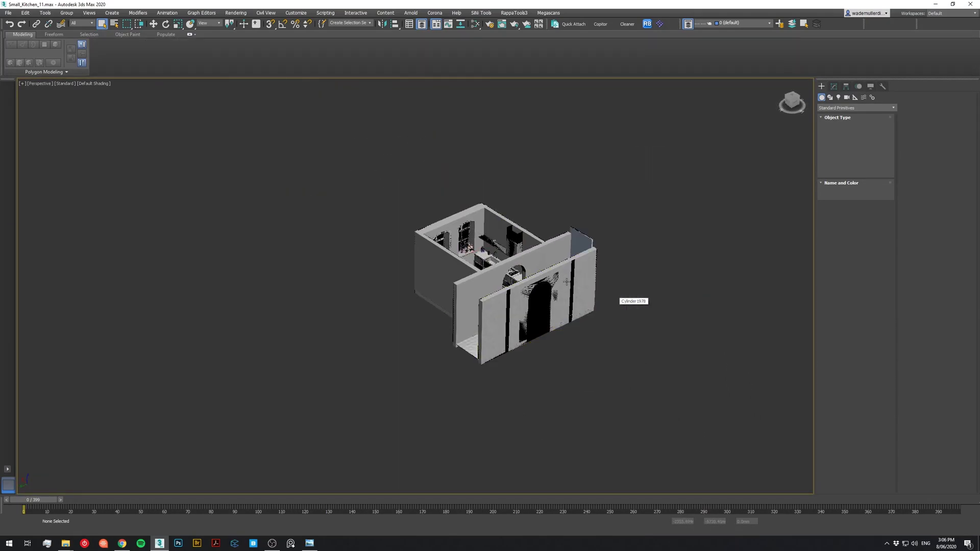
{"action": "scroll", "coordinate": [630, 344], "scroll_direction": "up", "scroll_amount": 5}
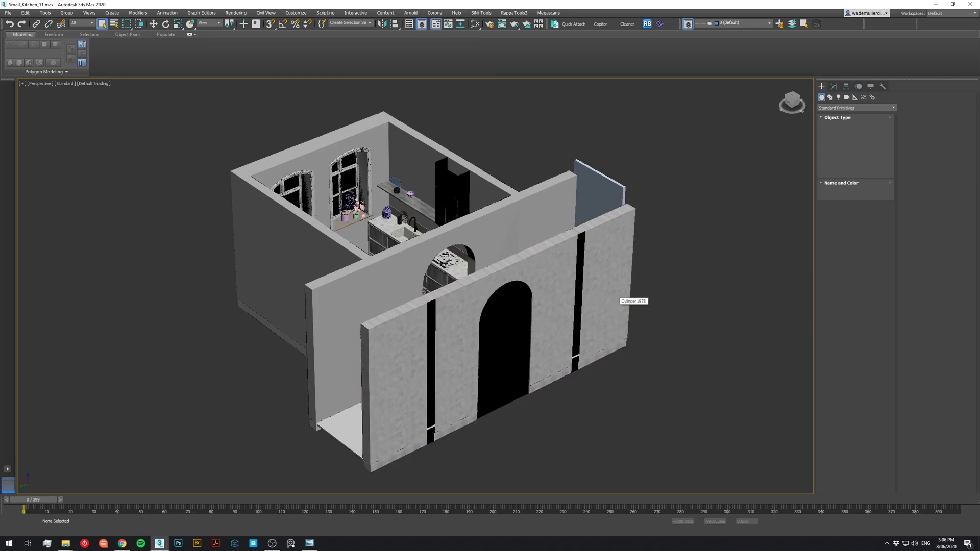
Exit isolation and view the whole building with its ceiling from the outside
{"action": "key", "text": "alt+q"}
{"action": "mouse_move", "coordinate": [582, 232]}
{"action": "middle_mouse_down", "text": "alt"}
{"action": "mouse_move", "coordinate": [626, 208]}
{"action": "mouse_move", "coordinate": [592, 223]}
{"action": "middle_mouse_up", "text": "alt"}
{"action": "scroll", "coordinate": [503, 210], "scroll_direction": "up", "scroll_amount": 2}
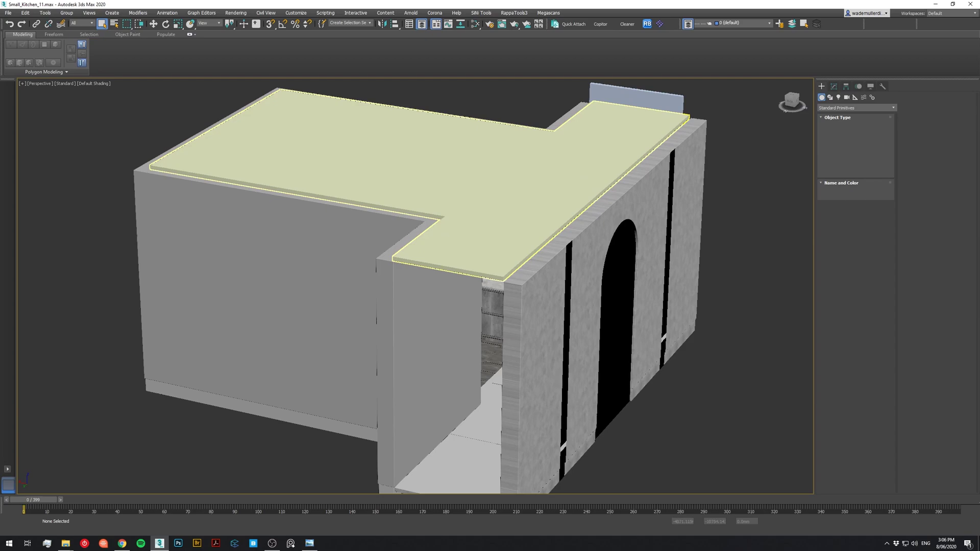
{"action": "middle_click_drag", "start_coordinate": [448, 204], "coordinate": [477, 201]}
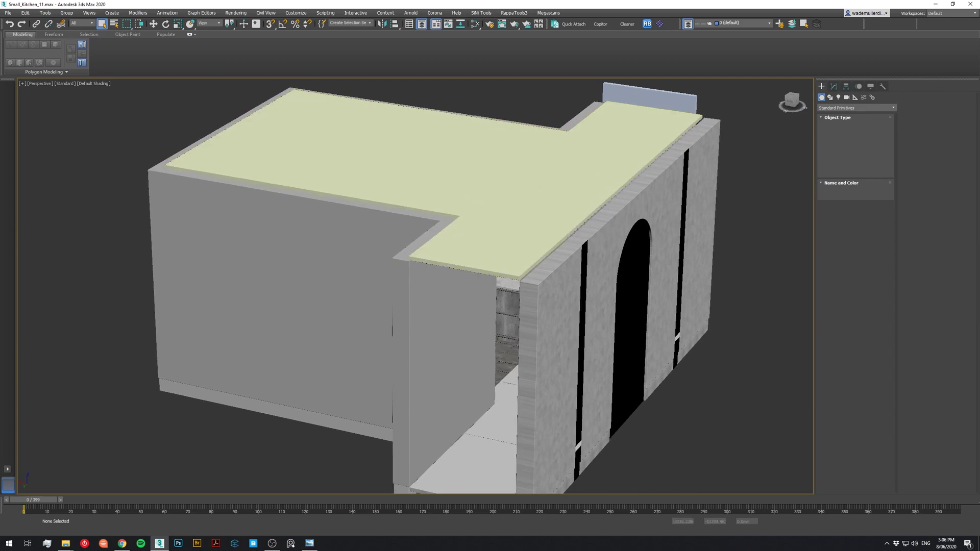
Select the large neighbouring apartment building outside the kitchen and inspect its facade geometry
{"action": "scroll", "coordinate": [310, 266], "scroll_direction": "down", "scroll_amount": 10}
{"action": "scroll", "coordinate": [550, 289], "scroll_direction": "down", "scroll_amount": 3}
{"action": "scroll", "coordinate": [332, 237], "scroll_direction": "up", "scroll_amount": 10}
{"action": "left_click", "coordinate": [503, 297]}
{"action": "scroll", "coordinate": [502, 297], "scroll_direction": "down", "scroll_amount": 3}
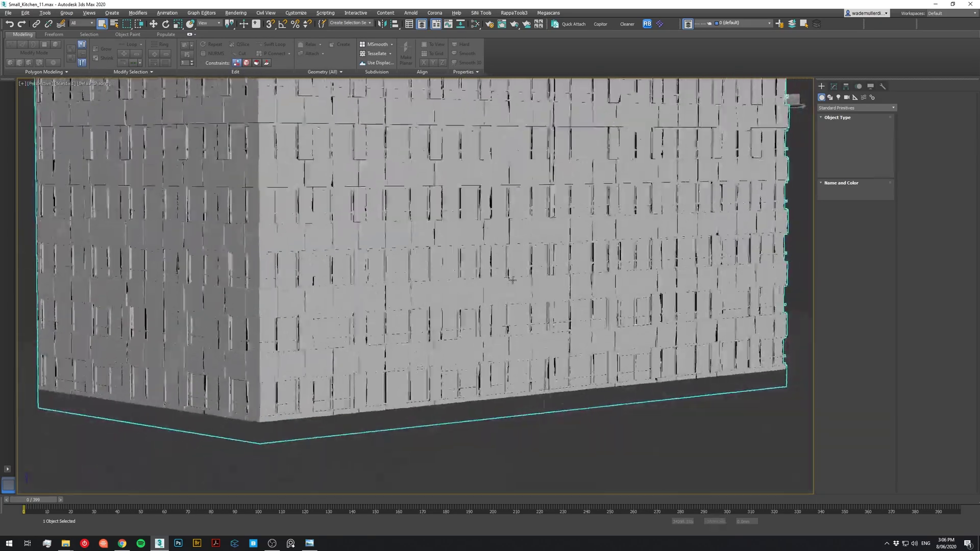
{"action": "scroll", "coordinate": [498, 295], "scroll_direction": "up", "scroll_amount": 5}
{"action": "scroll", "coordinate": [496, 294], "scroll_direction": "down", "scroll_amount": 2}
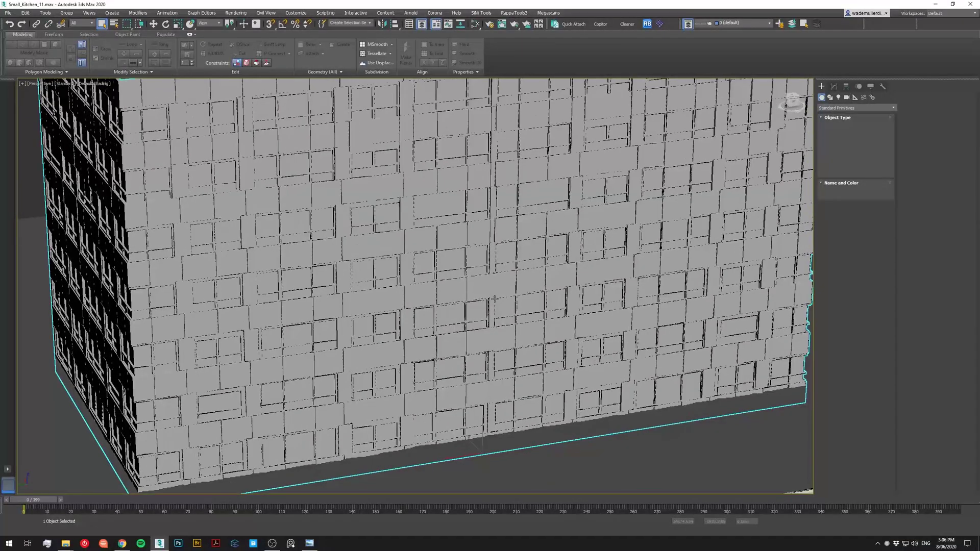
Select a window pane through the camera, switch to perspective, and approach the potted plants on the sill
{"action": "key", "text": "c"}
{"action": "double_click", "coordinate": [479, 223]}
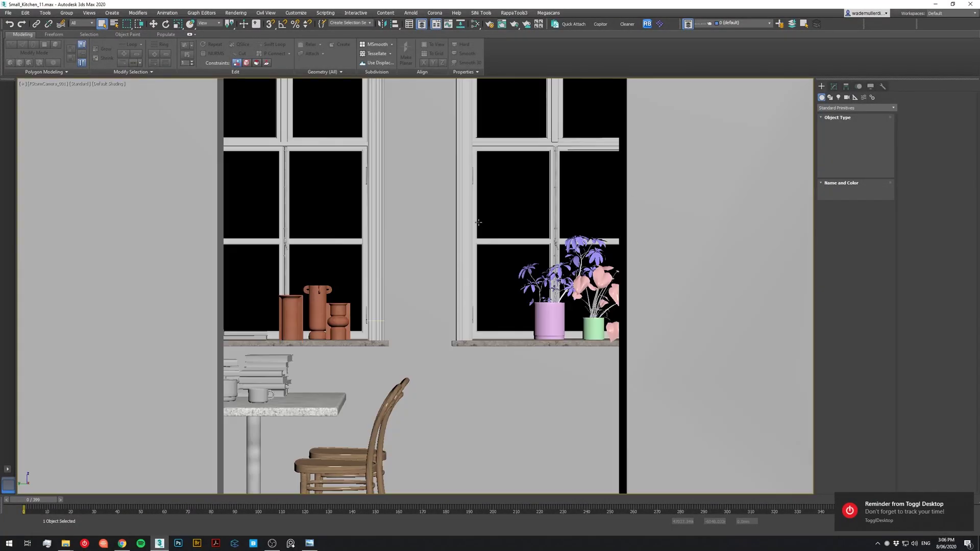
{"action": "key", "text": "p"}
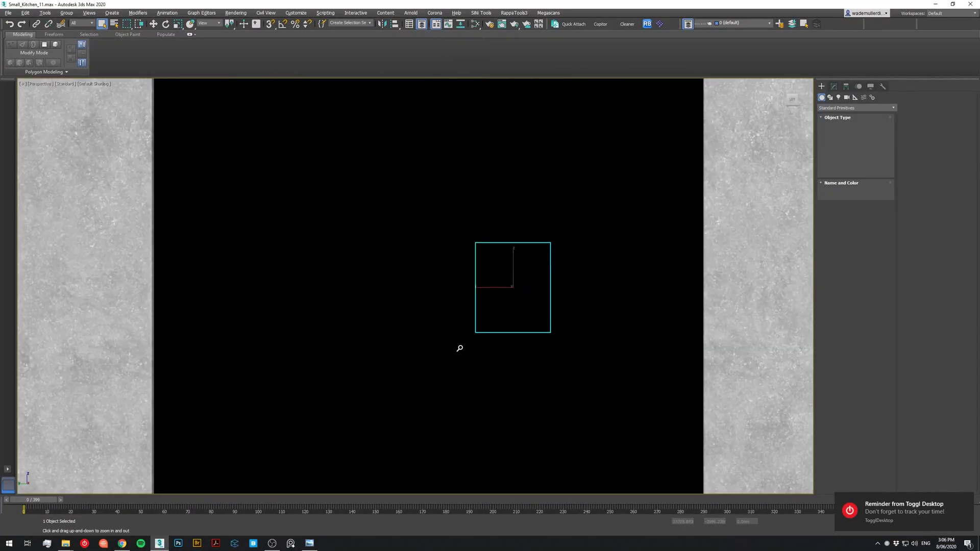
{"action": "scroll", "coordinate": [461, 347], "scroll_direction": "up", "scroll_amount": 2}
{"action": "scroll", "coordinate": [462, 348], "scroll_direction": "up", "scroll_amount": 3}
{"action": "middle_click_drag", "start_coordinate": [463, 328], "coordinate": [471, 340], "text": "alt"}
{"action": "scroll", "coordinate": [530, 334], "scroll_direction": "down", "scroll_amount": 1}
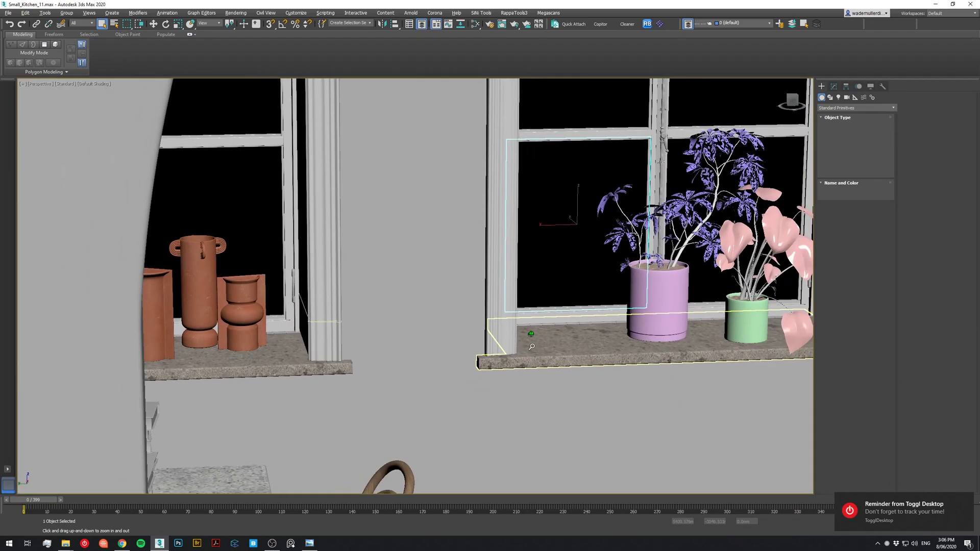
{"action": "middle_click_drag", "start_coordinate": [592, 348], "coordinate": [496, 343]}
Start the FStorm RT interactive render of the window with the potted plants and reposition its window
{"action": "key", "text": "alt+q"}
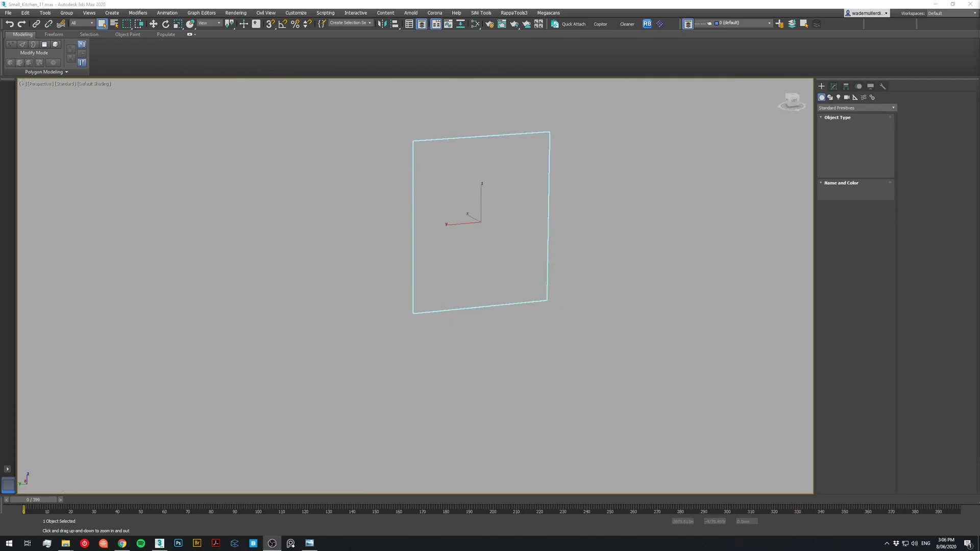
{"action": "right_click", "coordinate": [474, 248]}
{"action": "right_click", "coordinate": [489, 254]}
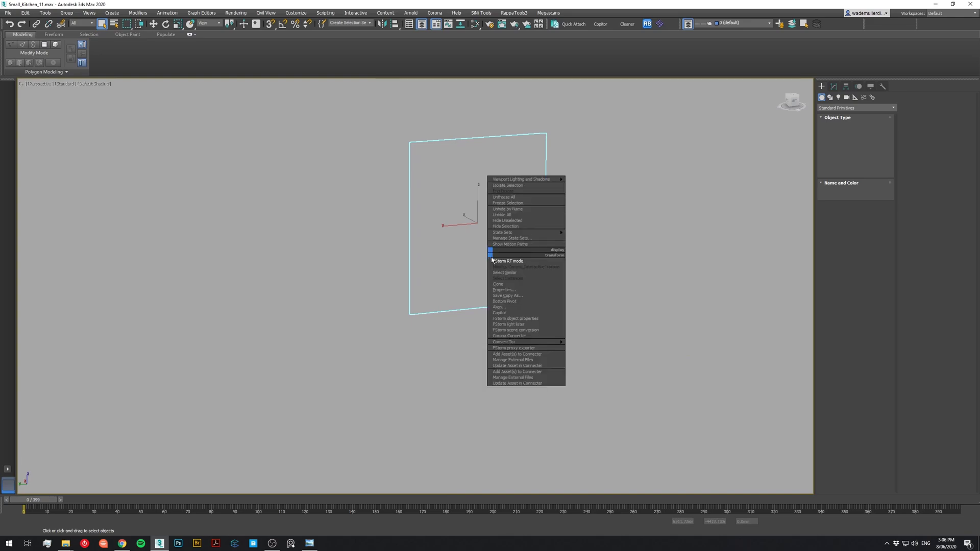
{"action": "left_click", "coordinate": [509, 263]}
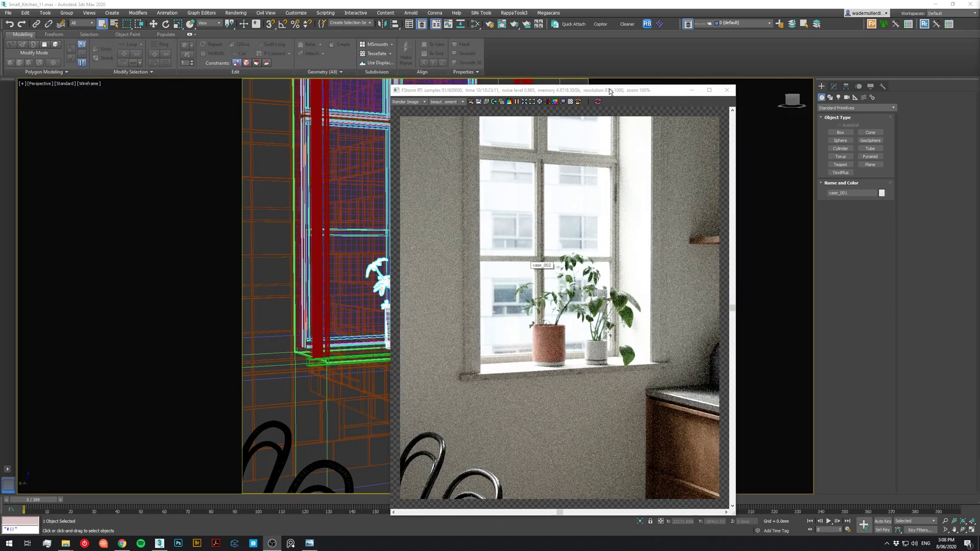
{"action": "left_click_drag", "start_coordinate": [610, 91], "coordinate": [630, 81]}
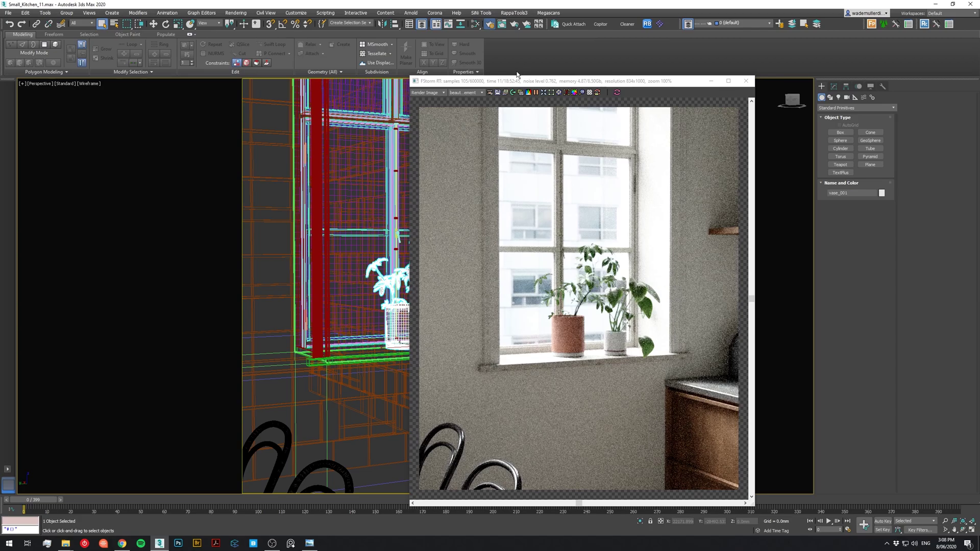
Open the render setup's FStorm settings and review the camera and tone mapping options beside the render
{"action": "key", "text": "F10"}
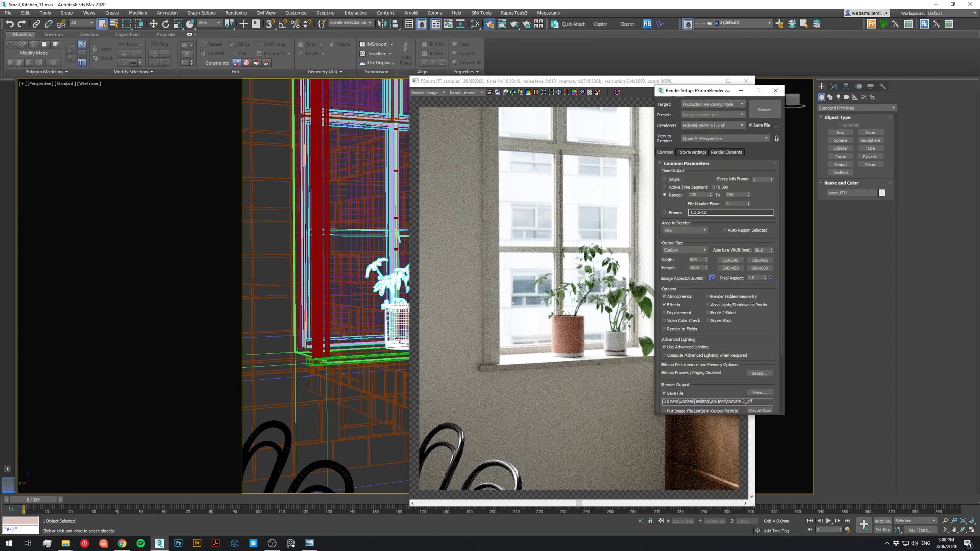
{"action": "left_click", "coordinate": [698, 152]}
{"action": "left_click", "coordinate": [670, 214]}
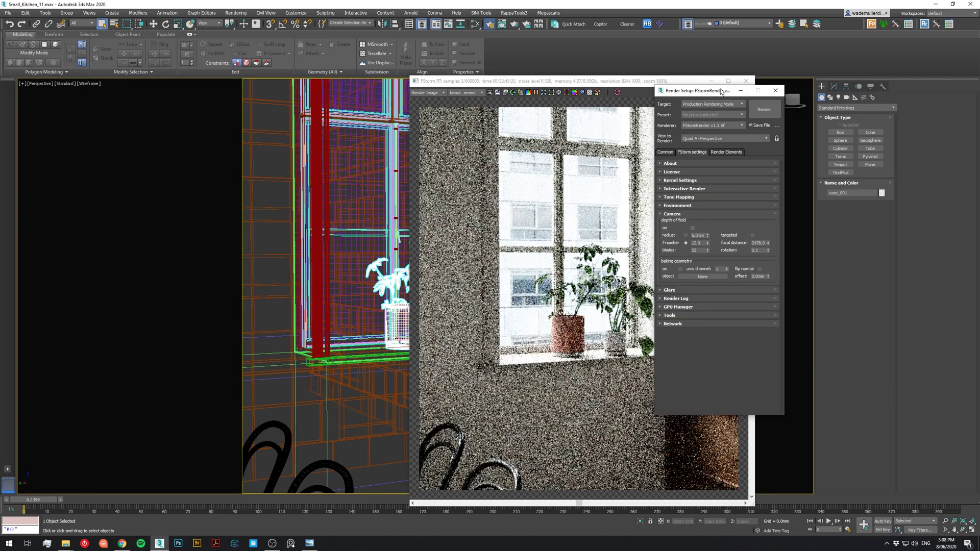
{"action": "left_click_drag", "start_coordinate": [735, 96], "coordinate": [911, 109]}
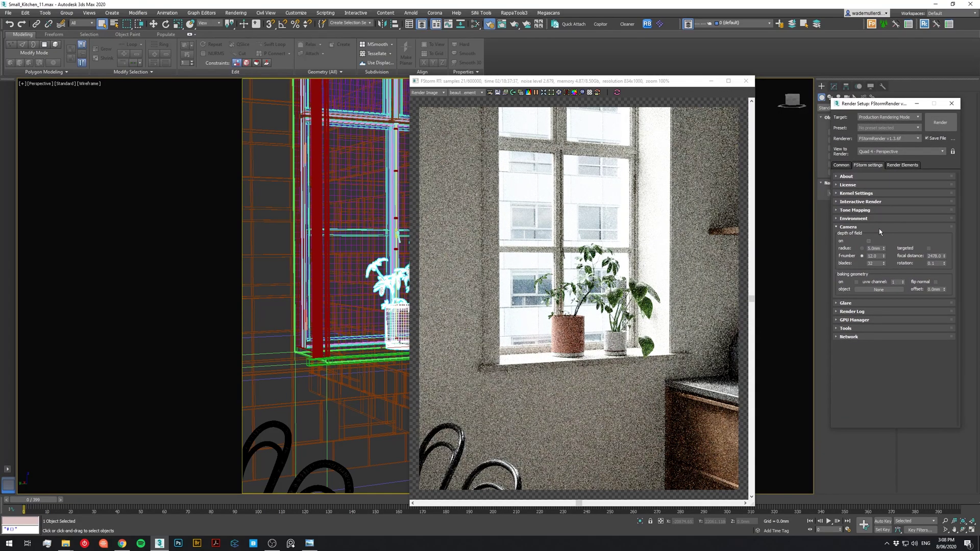
{"action": "left_click", "coordinate": [863, 211]}
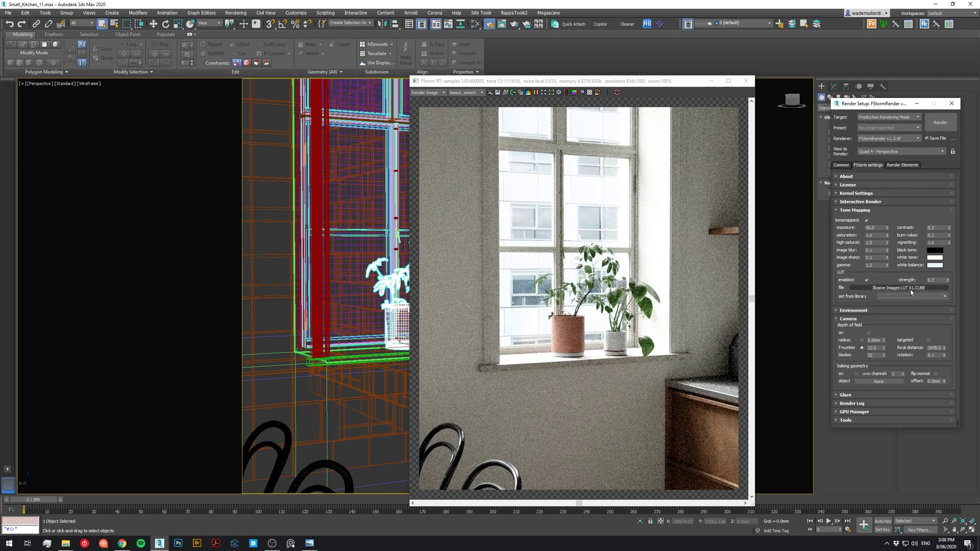
Create a new view in the Slate Material Editor and place the environment's FStormColorCorrection texture in it
{"action": "left_click", "coordinate": [851, 210]}
{"action": "left_click", "coordinate": [852, 219]}
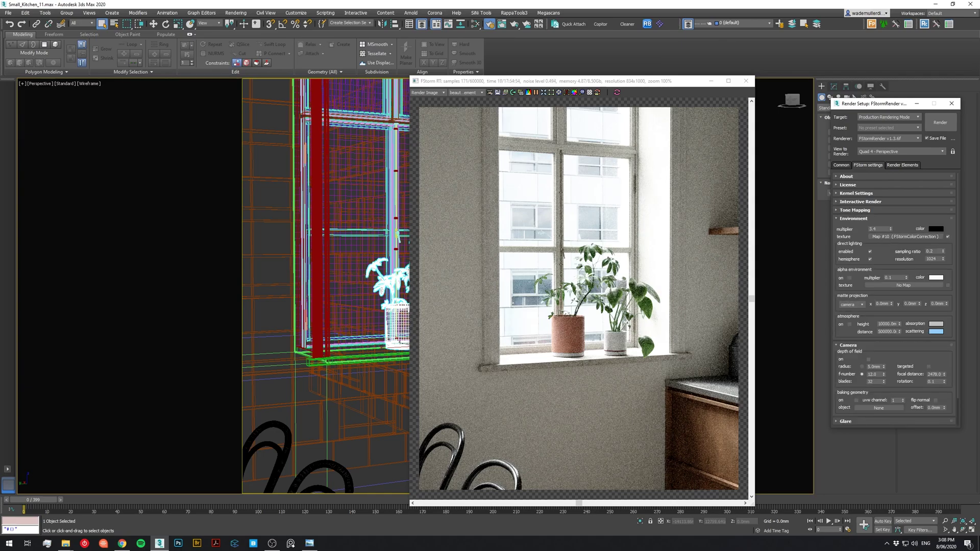
{"action": "left_click", "coordinate": [474, 23]}
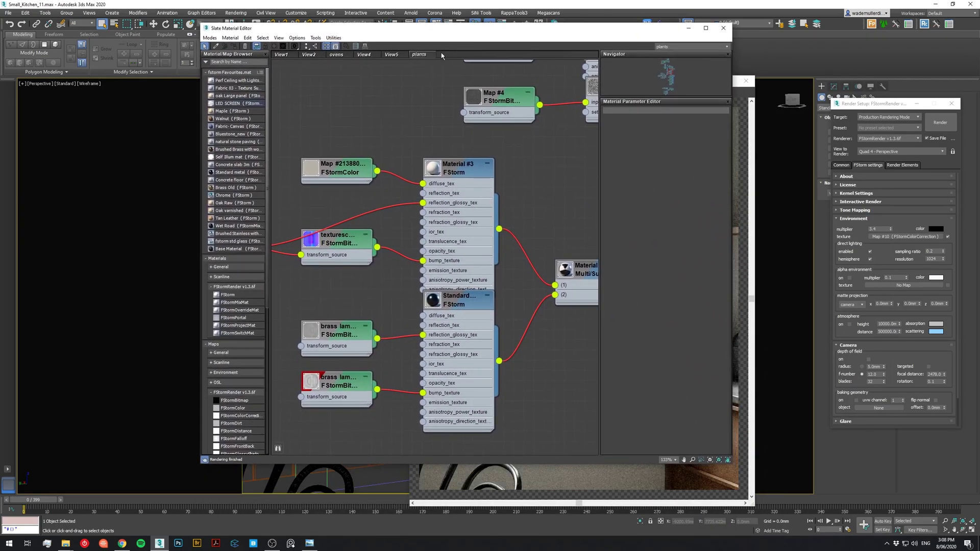
{"action": "right_click", "coordinate": [442, 56]}
{"action": "left_click", "coordinate": [450, 59]}
{"action": "left_click", "coordinate": [452, 70]}
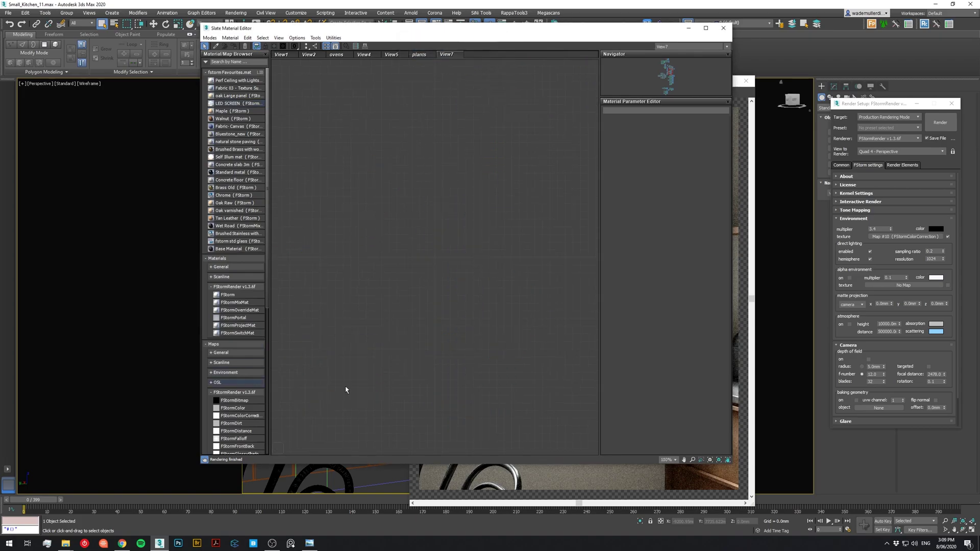
{"action": "left_click_drag", "start_coordinate": [910, 237], "coordinate": [499, 241]}
{"action": "left_click", "coordinate": [450, 270]}
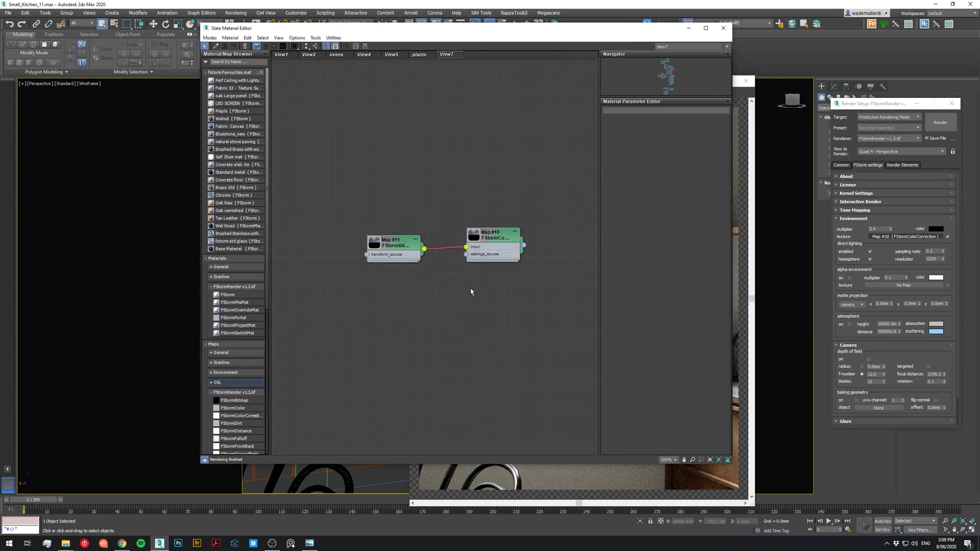
Open the HDR sky bitmap's parameters and examine its file and gamma settings beside the interactive render
{"action": "double_click", "coordinate": [398, 251]}
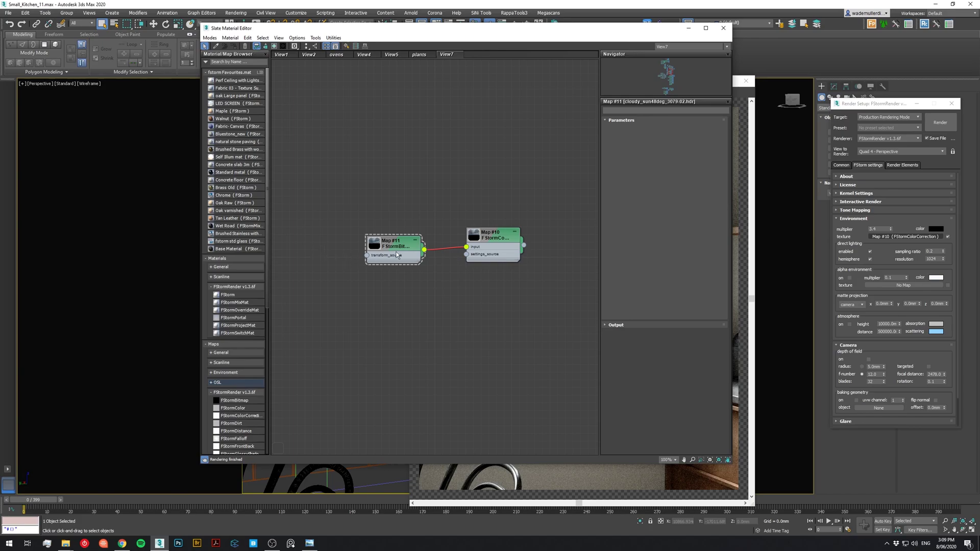
{"action": "left_click_drag", "start_coordinate": [580, 30], "coordinate": [416, 44]}
{"action": "left_click_drag", "start_coordinate": [638, 84], "coordinate": [817, 47]}
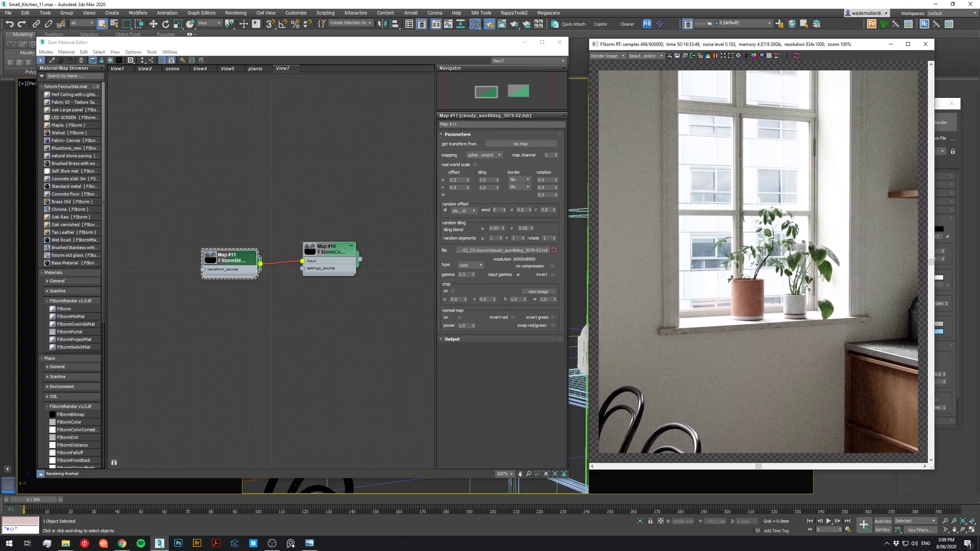
{"action": "scroll", "coordinate": [792, 333], "scroll_direction": "up", "scroll_amount": 3}
{"action": "scroll", "coordinate": [773, 321], "scroll_direction": "down", "scroll_amount": 3}
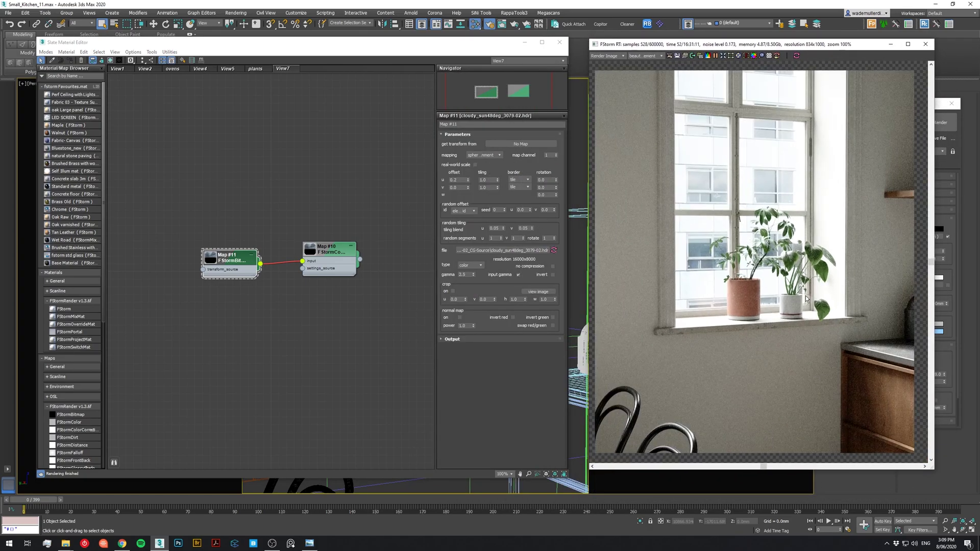
{"action": "middle_click_drag", "start_coordinate": [802, 301], "coordinate": [785, 308]}
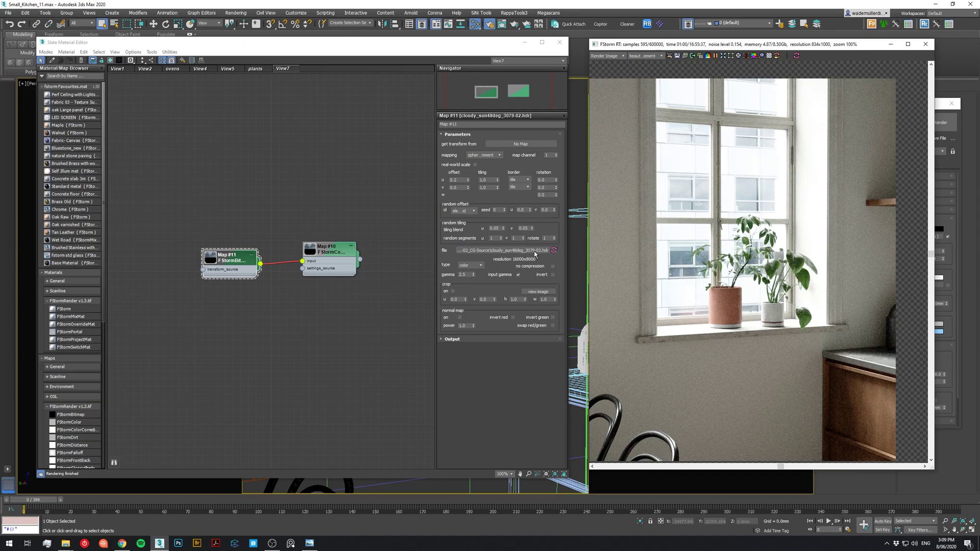
{"action": "left_click", "coordinate": [346, 309]}
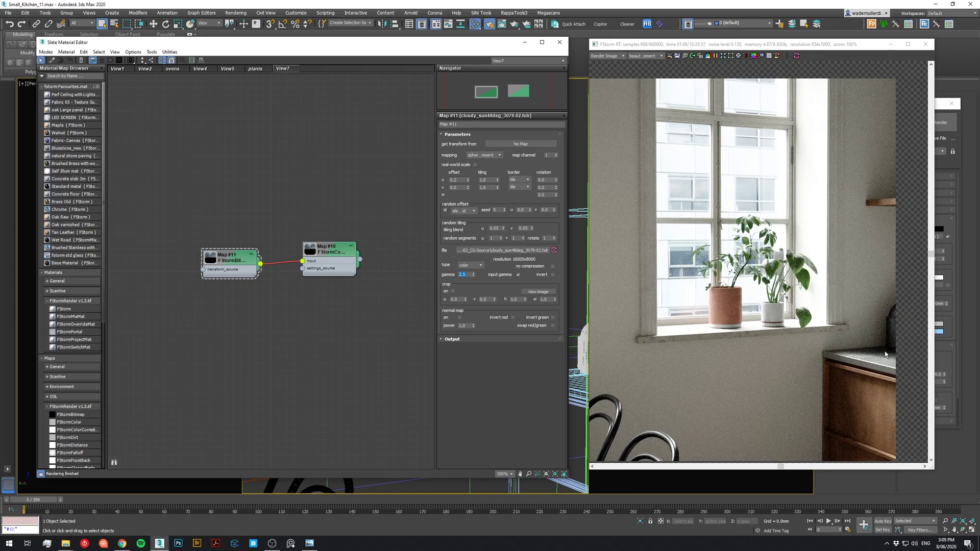
Open the FStormColorCorrection map and review its saturation alongside the environment settings and the interactive render
{"action": "double_click", "coordinate": [334, 250]}
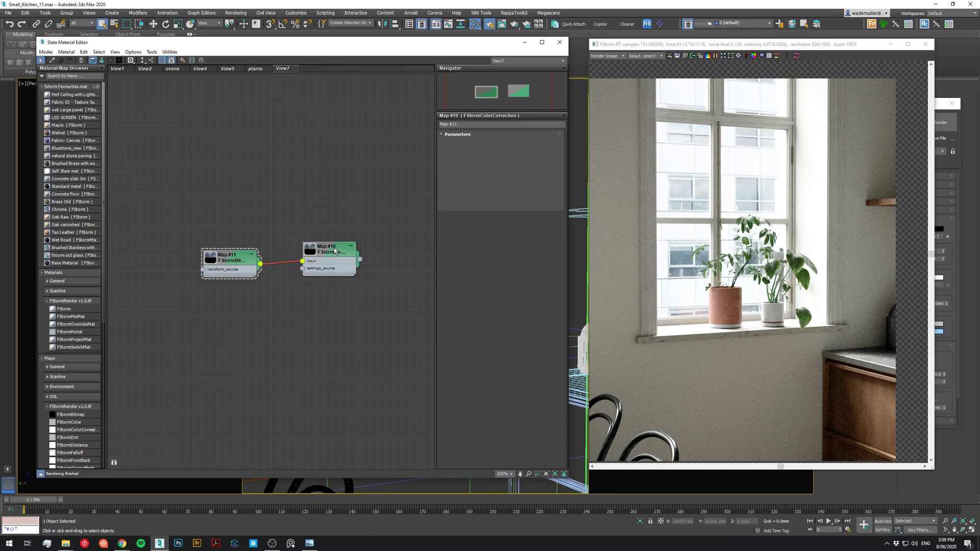
{"action": "left_click", "coordinate": [949, 265]}
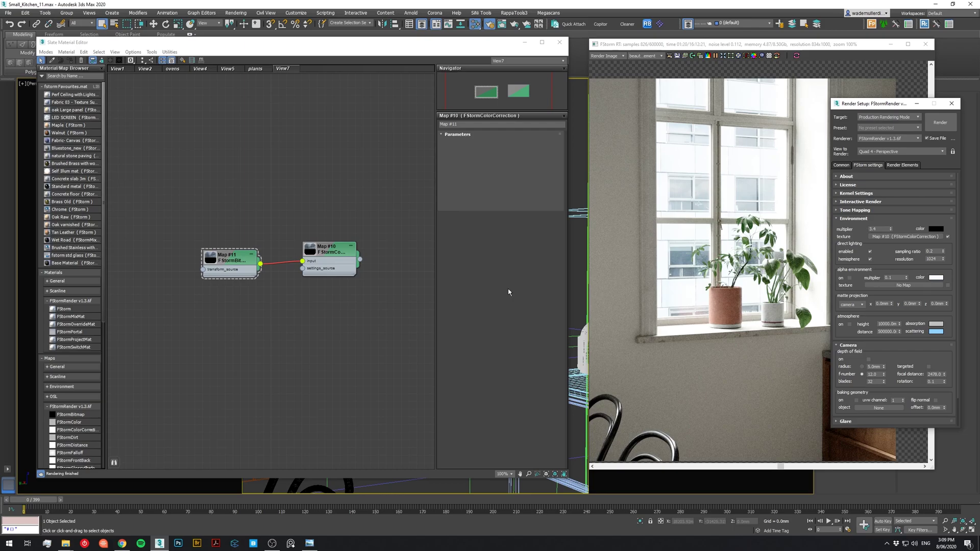
{"action": "left_click", "coordinate": [735, 47]}
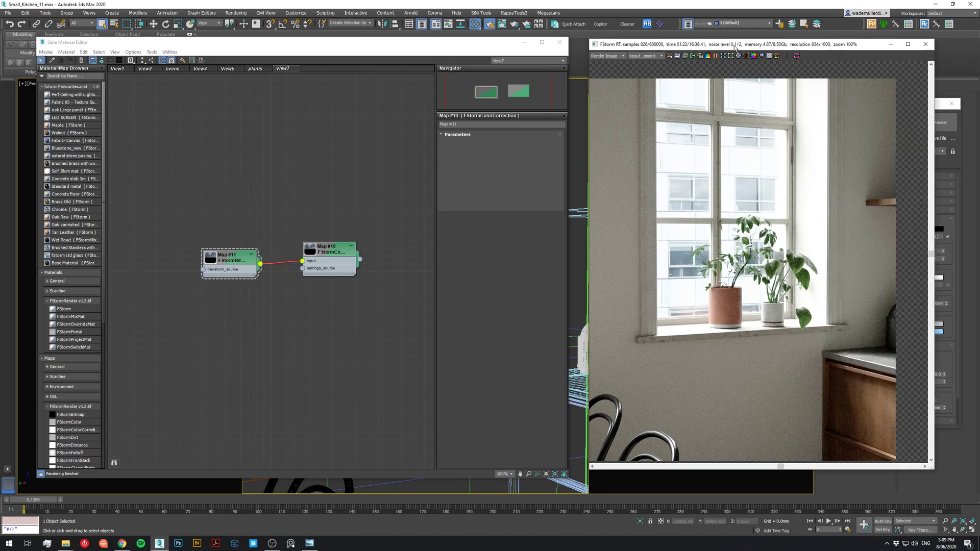
{"action": "key", "text": "alt+Tab"}
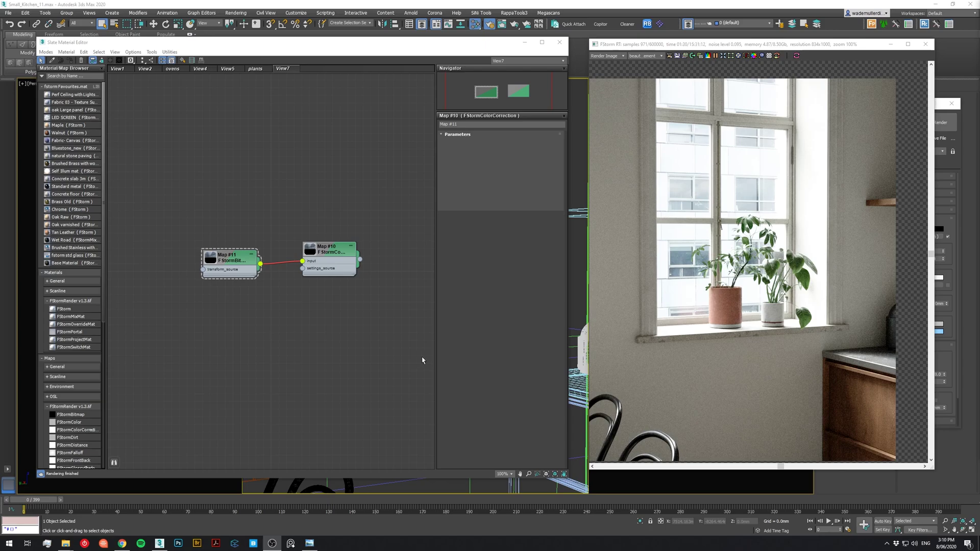
{"action": "left_click_drag", "start_coordinate": [702, 46], "coordinate": [932, 44]}
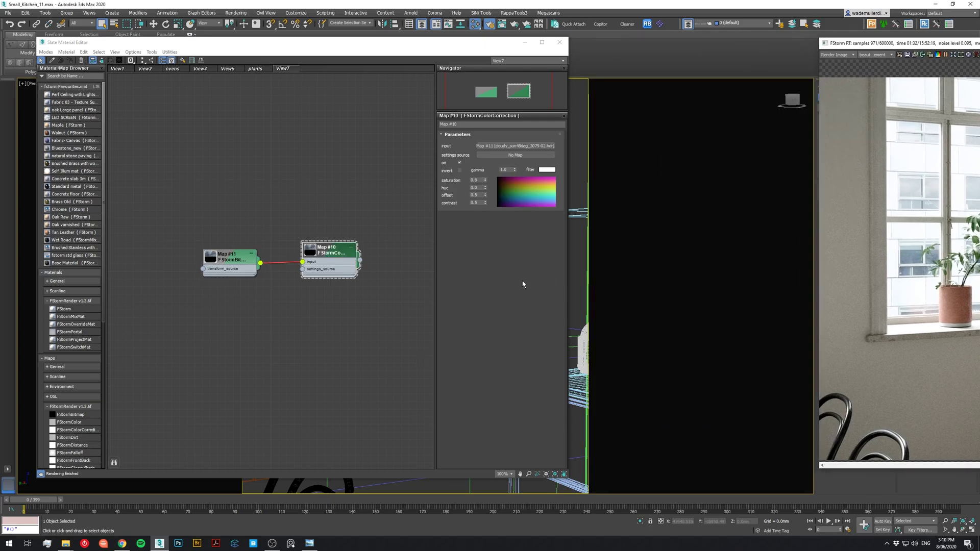
{"action": "left_click_drag", "start_coordinate": [479, 180], "coordinate": [465, 179]}
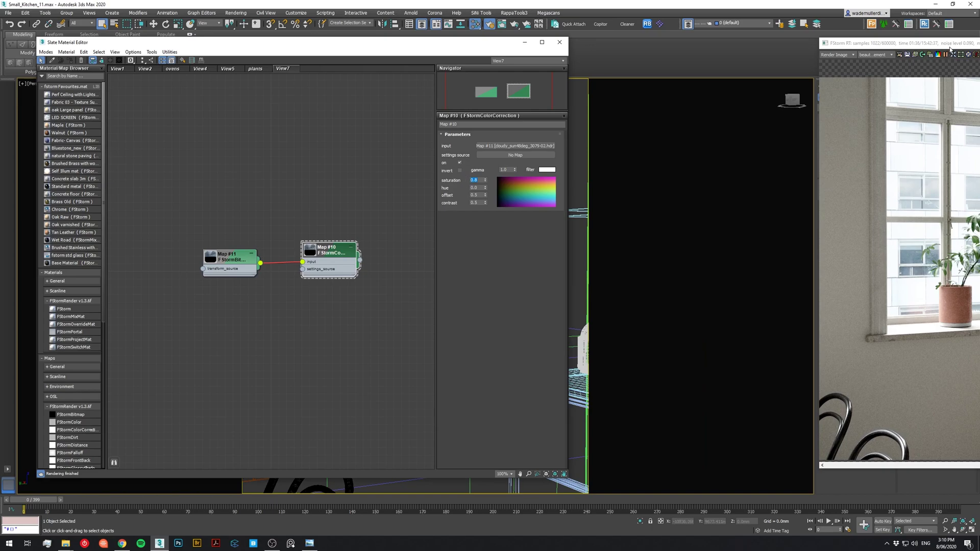
{"action": "left_click_drag", "start_coordinate": [950, 44], "coordinate": [712, 36]}
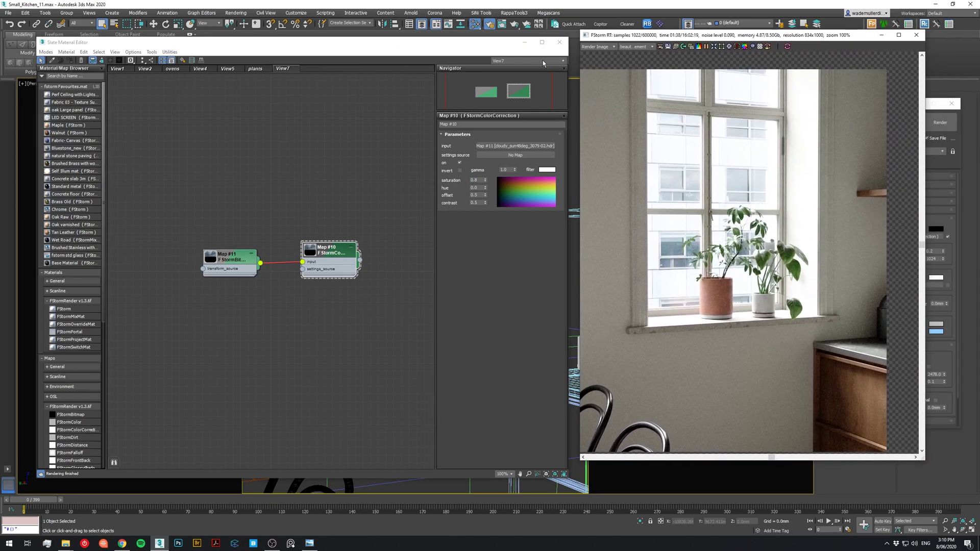
Close the Slate Material Editor and reframe the interactive render on the sink area, with the countertop and sink selected
{"action": "left_click", "coordinate": [559, 42]}
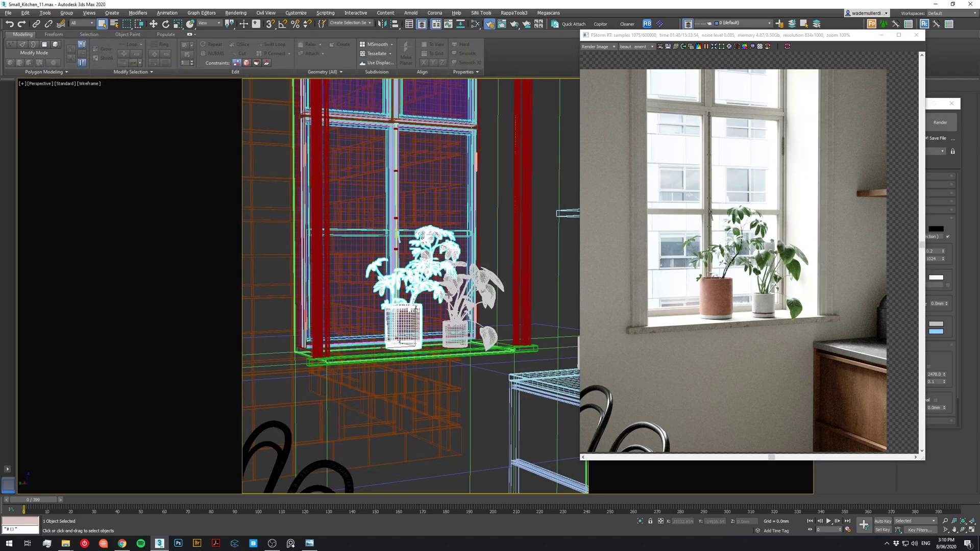
{"action": "middle_click_drag", "start_coordinate": [448, 295], "coordinate": [234, 280]}
{"action": "middle_click_drag", "start_coordinate": [434, 366], "coordinate": [321, 336], "text": "ctrl+alt"}
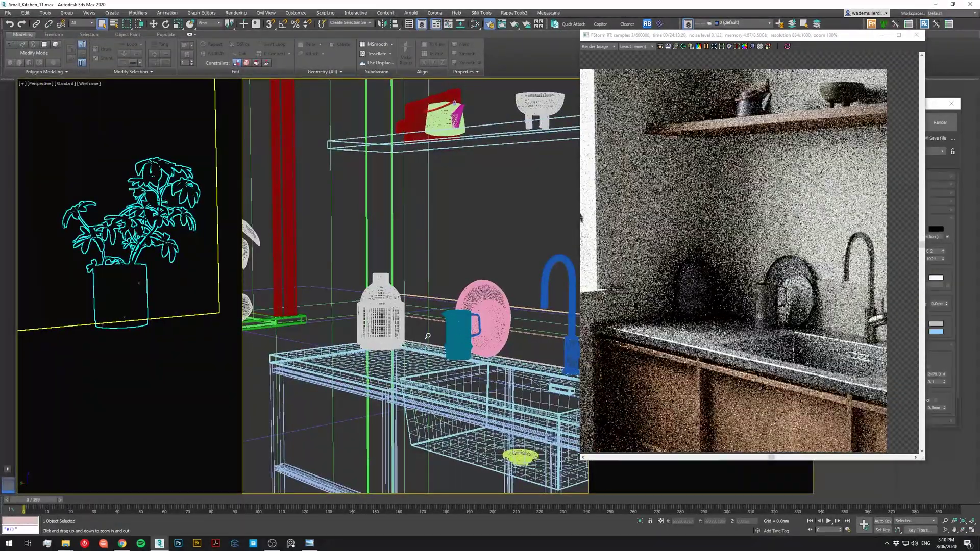
{"action": "middle_click_drag", "start_coordinate": [428, 336], "coordinate": [320, 320]}
{"action": "middle_click_drag", "start_coordinate": [398, 311], "coordinate": [424, 301], "text": "alt"}
{"action": "scroll", "coordinate": [476, 319], "scroll_direction": "up", "scroll_amount": 4}
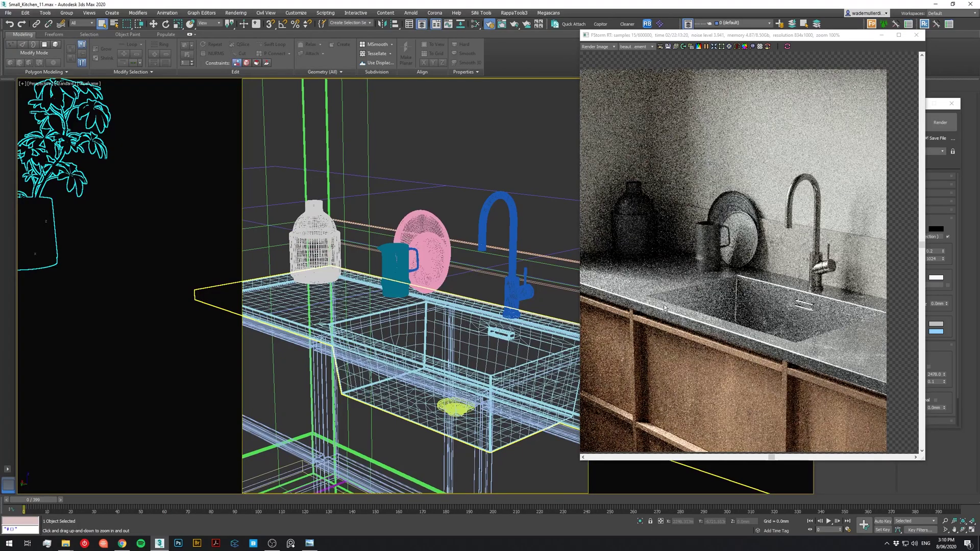
{"action": "left_click", "coordinate": [531, 332]}
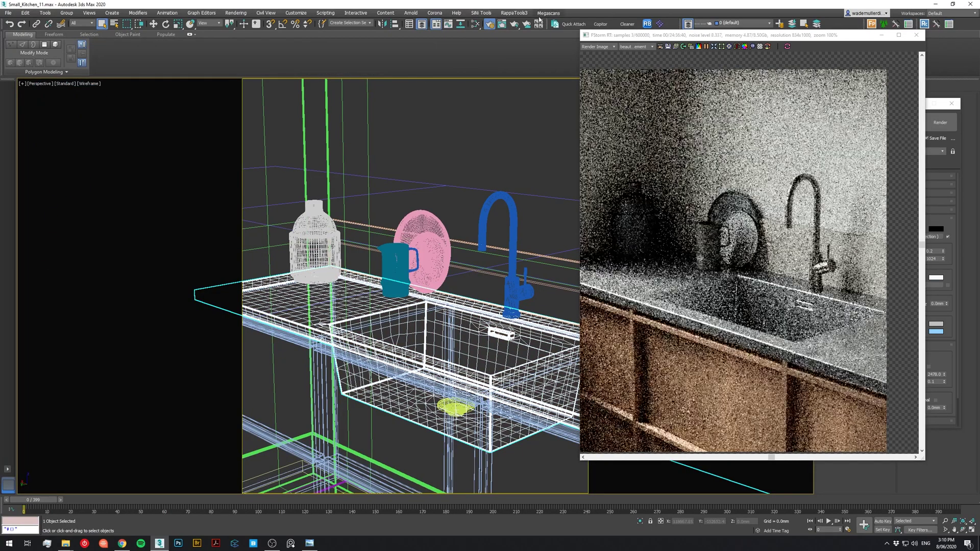
Open the Slate Material Editor, move the interactive render clear of it and clear the object selection
{"action": "left_click", "coordinate": [475, 23]}
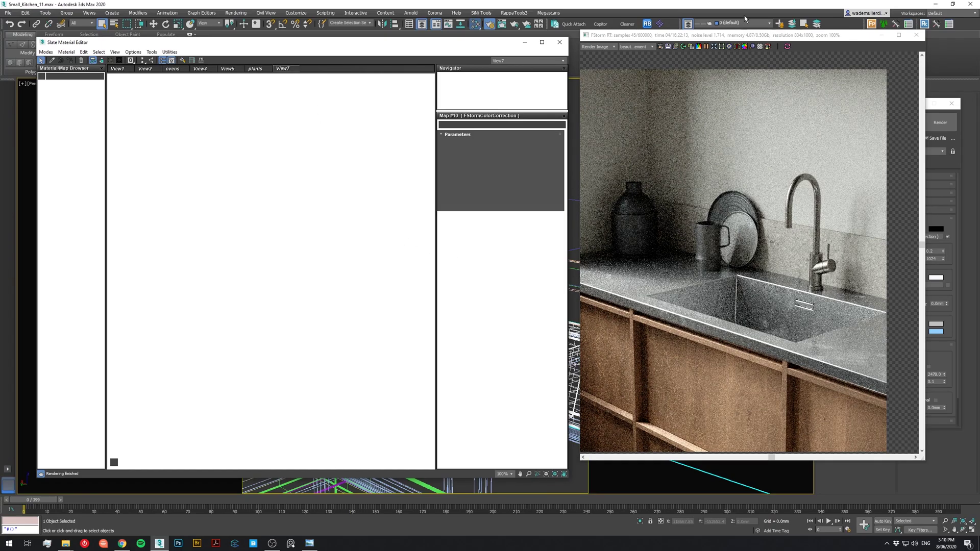
{"action": "left_click_drag", "start_coordinate": [745, 37], "coordinate": [809, 55]}
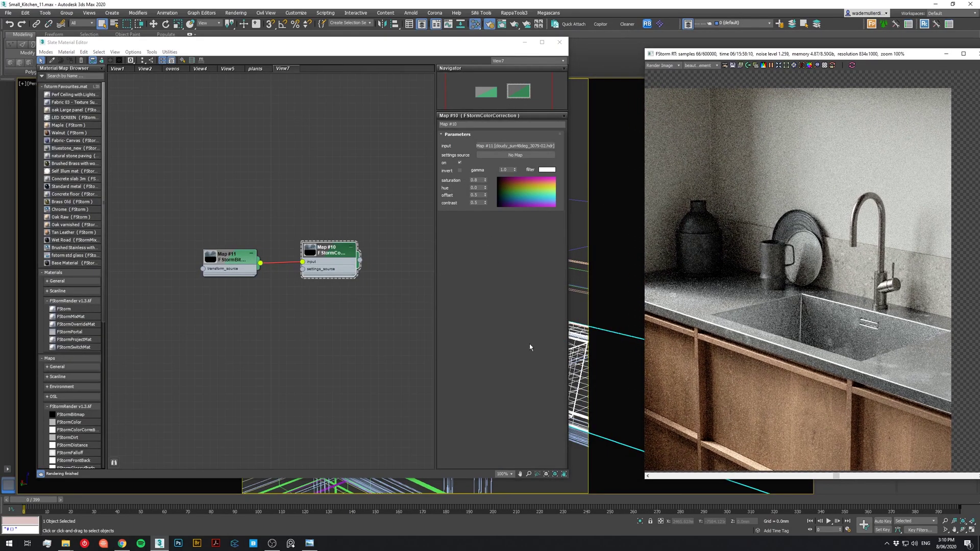
{"action": "left_click", "coordinate": [579, 310]}
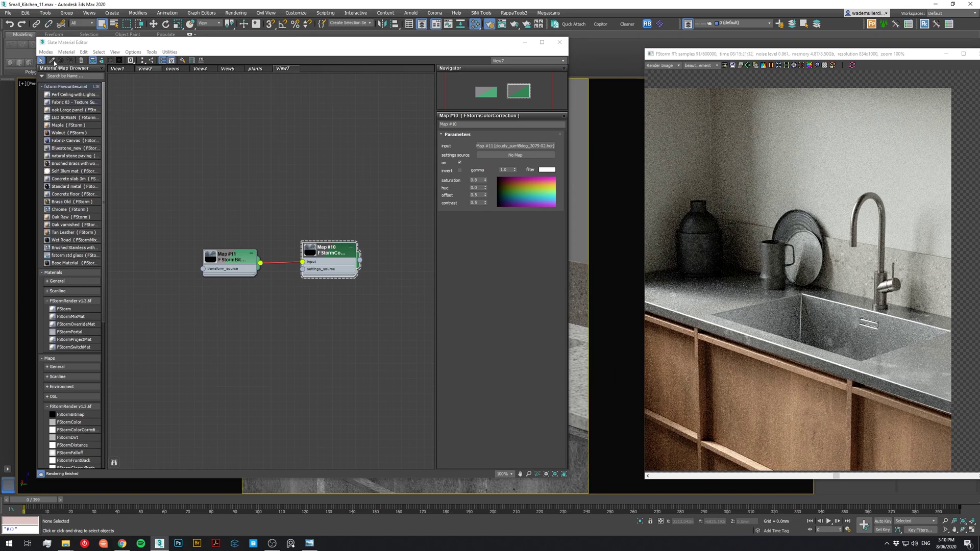
Pick the sink's material from the viewport and place its node tree below the environment maps in View7
{"action": "left_click", "coordinate": [52, 60]}
{"action": "left_click", "coordinate": [577, 386]}
{"action": "key", "text": "w"}
{"action": "scroll", "coordinate": [575, 390], "scroll_direction": "up", "scroll_amount": 2}
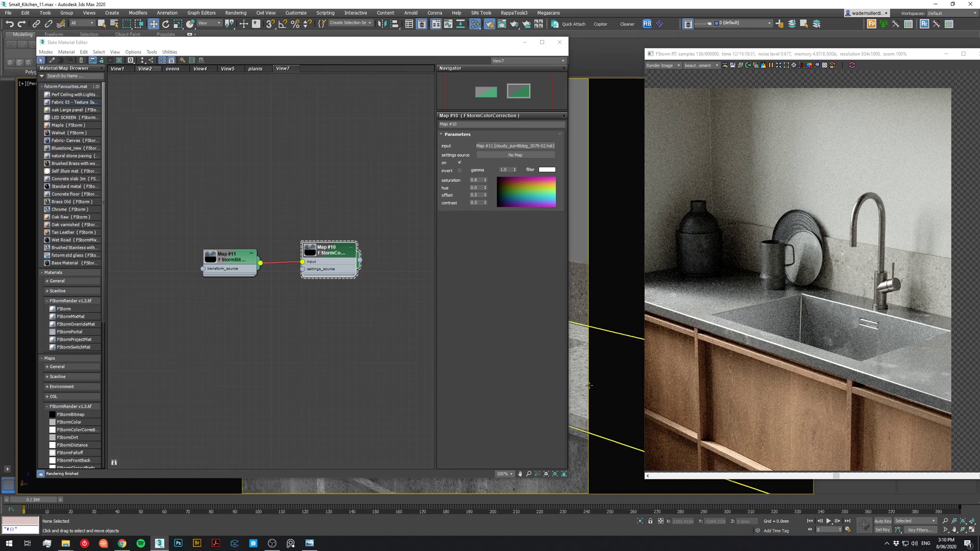
{"action": "middle_click_drag", "start_coordinate": [590, 384], "coordinate": [592, 345]}
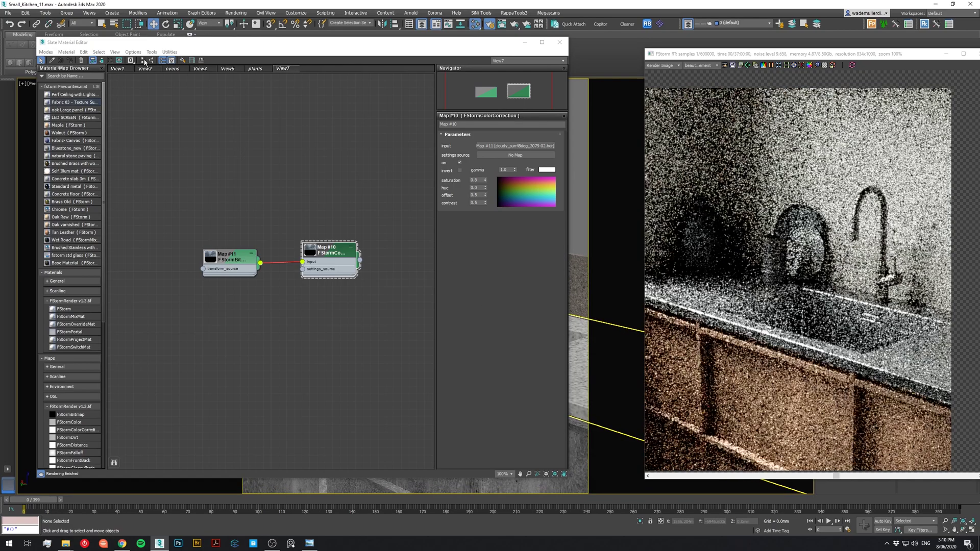
{"action": "left_click", "coordinate": [51, 60]}
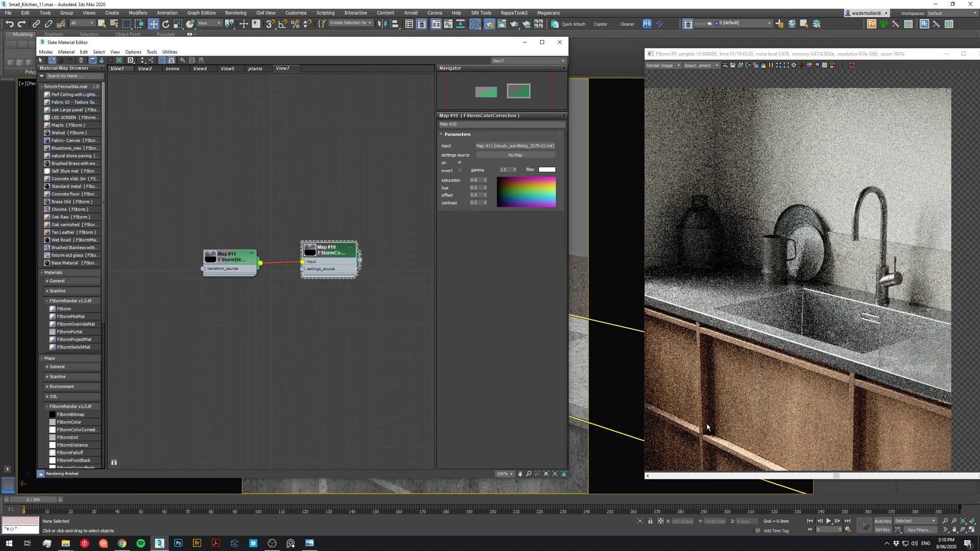
{"action": "left_click", "coordinate": [582, 371]}
{"action": "left_click_drag", "start_coordinate": [267, 258], "coordinate": [333, 403]}
{"action": "middle_click_drag", "start_coordinate": [333, 403], "coordinate": [316, 254]}
{"action": "scroll", "coordinate": [315, 254], "scroll_direction": "down", "scroll_amount": 1}
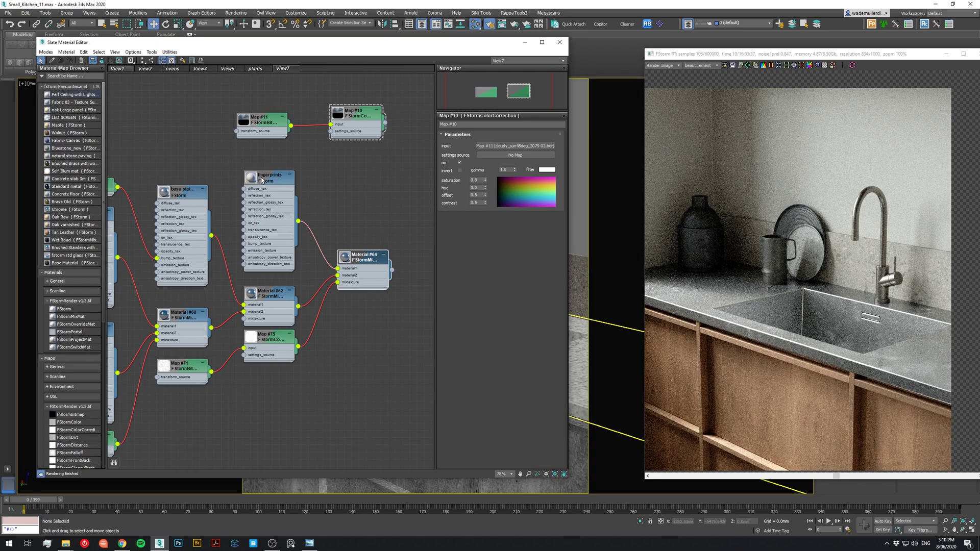
Examine the sink material's fingerprints, base stainless, dark scratches and scratches layers, and open the scratches layer's parameters
{"action": "scroll", "coordinate": [313, 303], "scroll_direction": "down", "scroll_amount": 2}
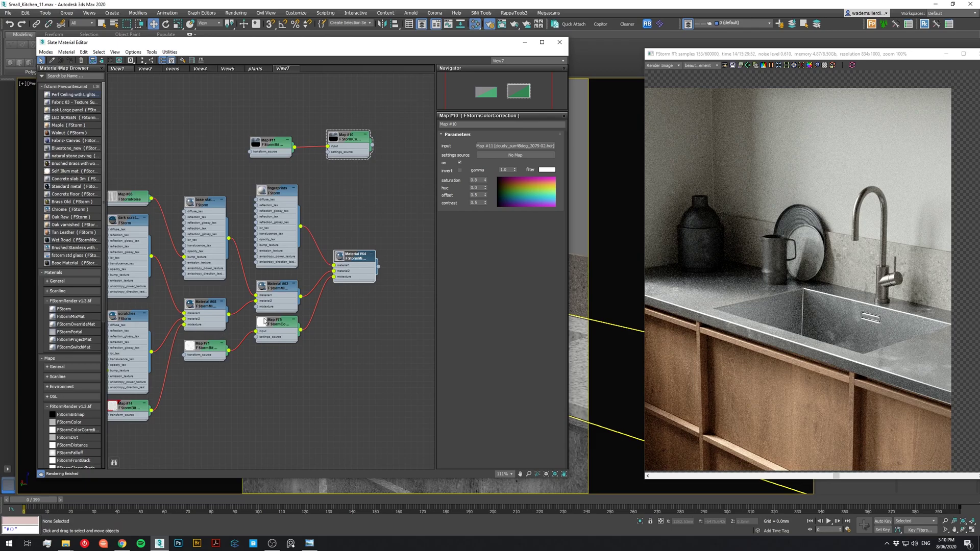
{"action": "scroll", "coordinate": [248, 312], "scroll_direction": "up", "scroll_amount": 3}
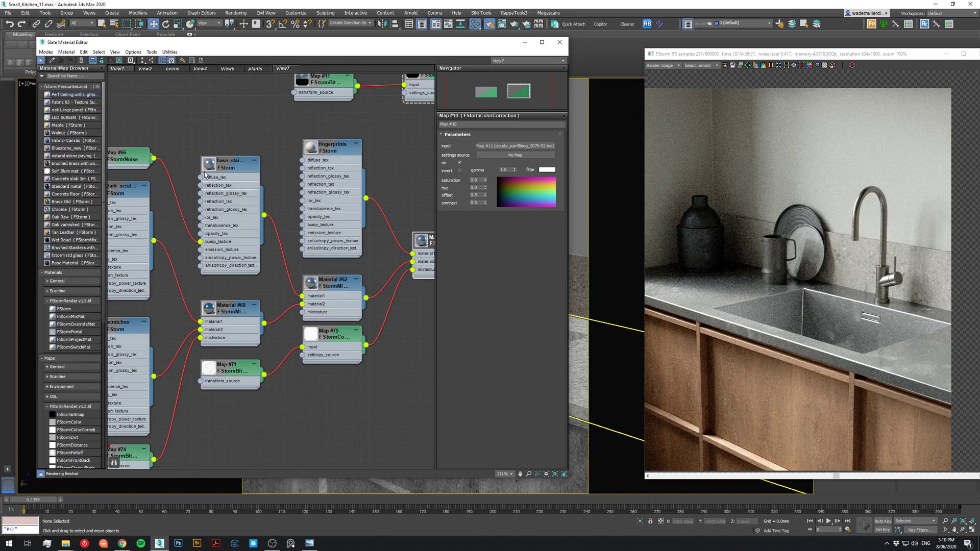
{"action": "middle_click_drag", "start_coordinate": [215, 175], "coordinate": [322, 114]}
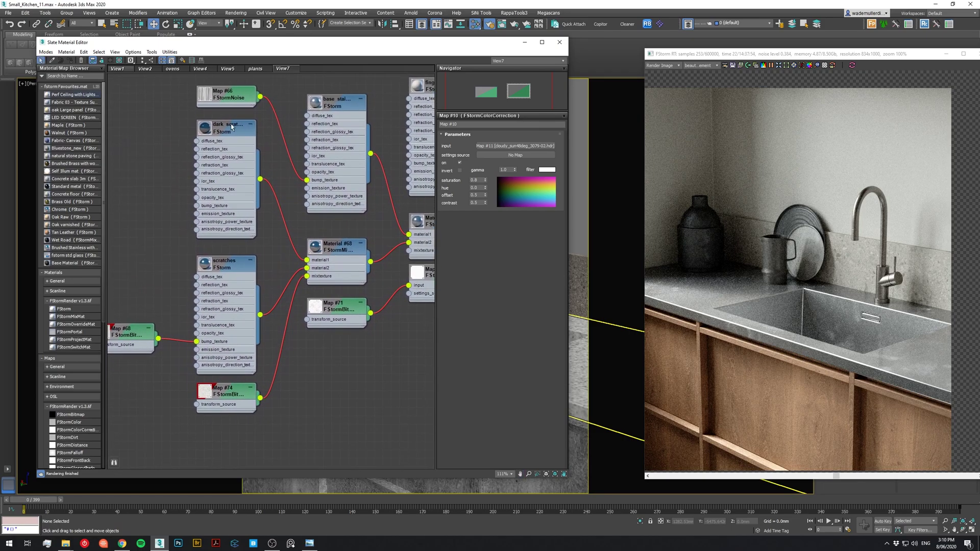
{"action": "middle_click_drag", "start_coordinate": [216, 319], "coordinate": [277, 304]}
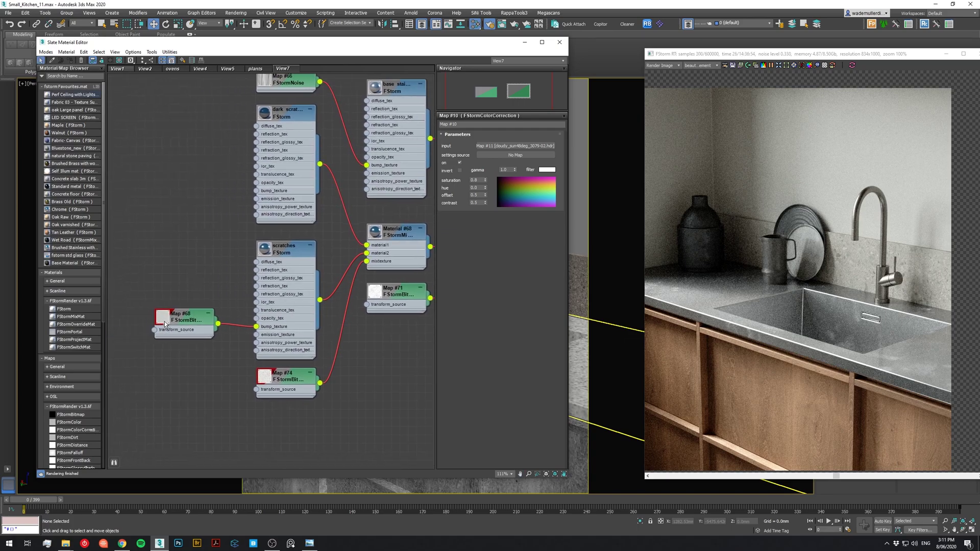
{"action": "double_click", "coordinate": [307, 253]}
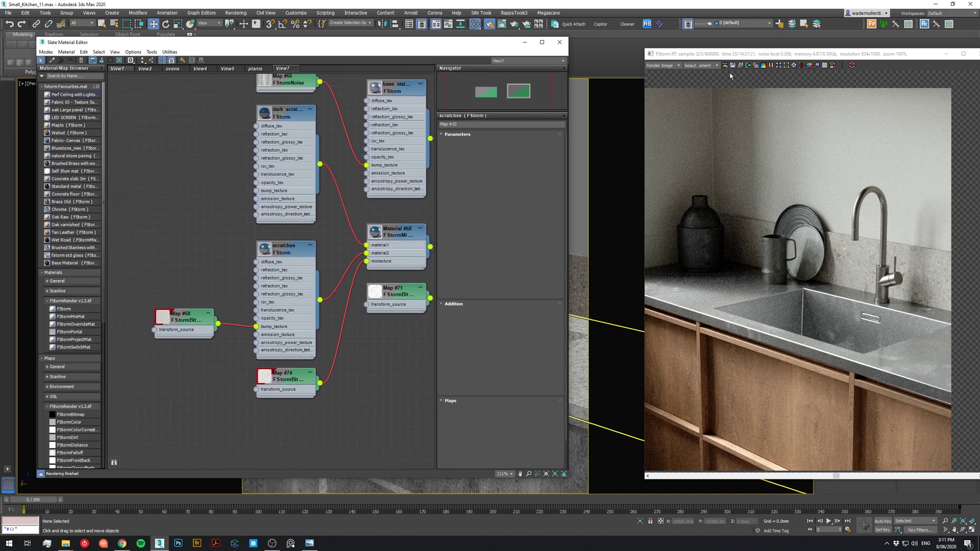
Arrange the Slate Material Editor and the interactive render around the viewport and frame the sink basin in close-up
{"action": "left_click_drag", "start_coordinate": [842, 50], "coordinate": [806, 37]}
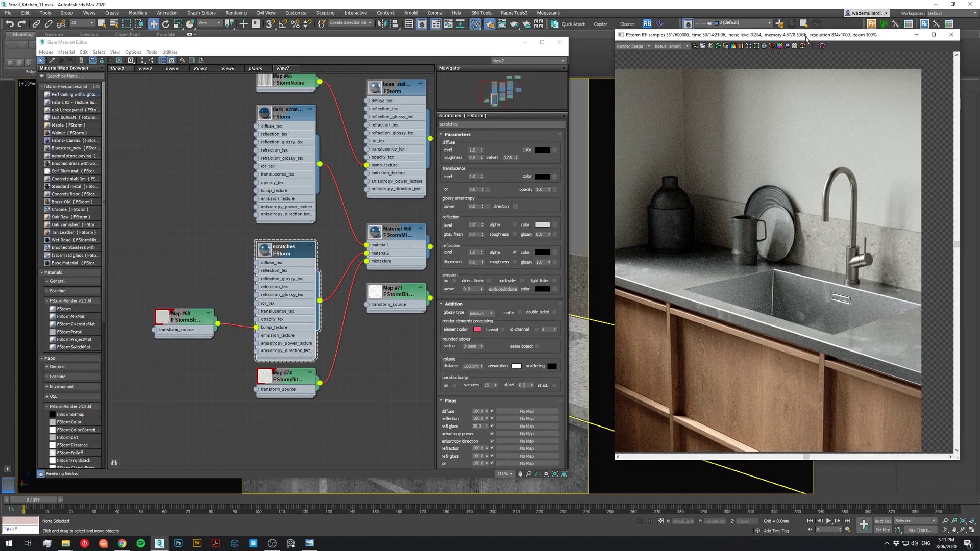
{"action": "left_click_drag", "start_coordinate": [429, 44], "coordinate": [324, 37]}
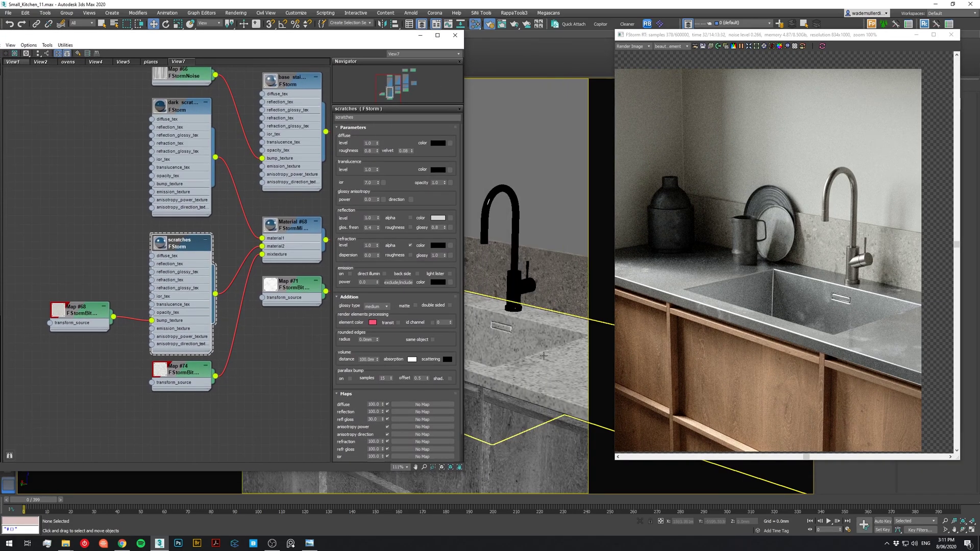
{"action": "scroll", "coordinate": [541, 383], "scroll_direction": "up", "scroll_amount": 3}
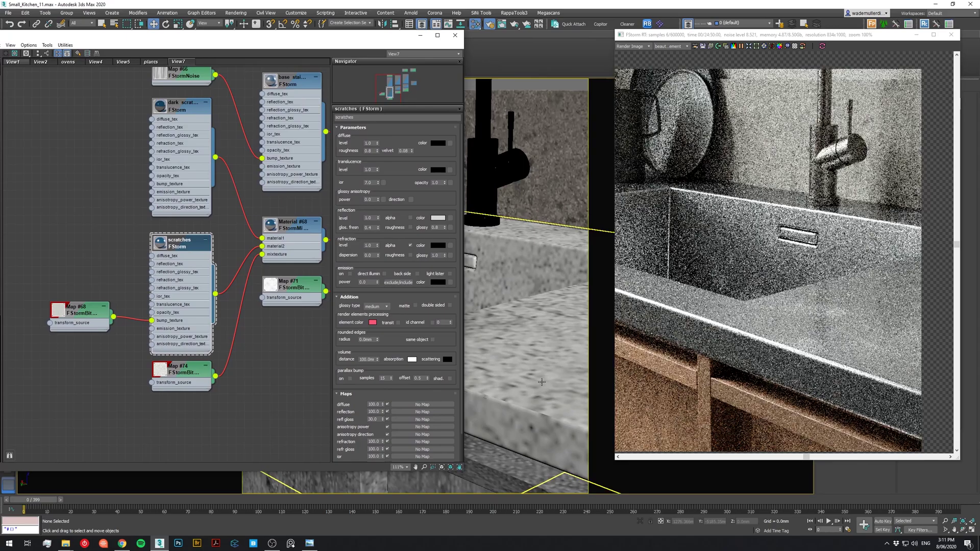
{"action": "middle_click_drag", "start_coordinate": [542, 382], "coordinate": [606, 245], "text": "alt"}
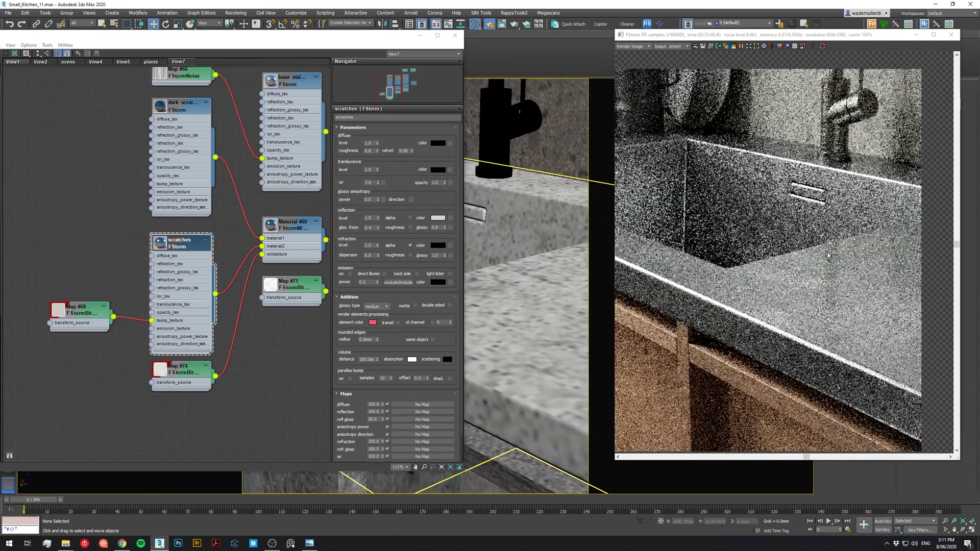
Inspect the scratches, smudges and reflections on the sink basin's steel surface at close range in the interactive render
{"action": "scroll", "coordinate": [816, 301], "scroll_direction": "up", "scroll_amount": 3}
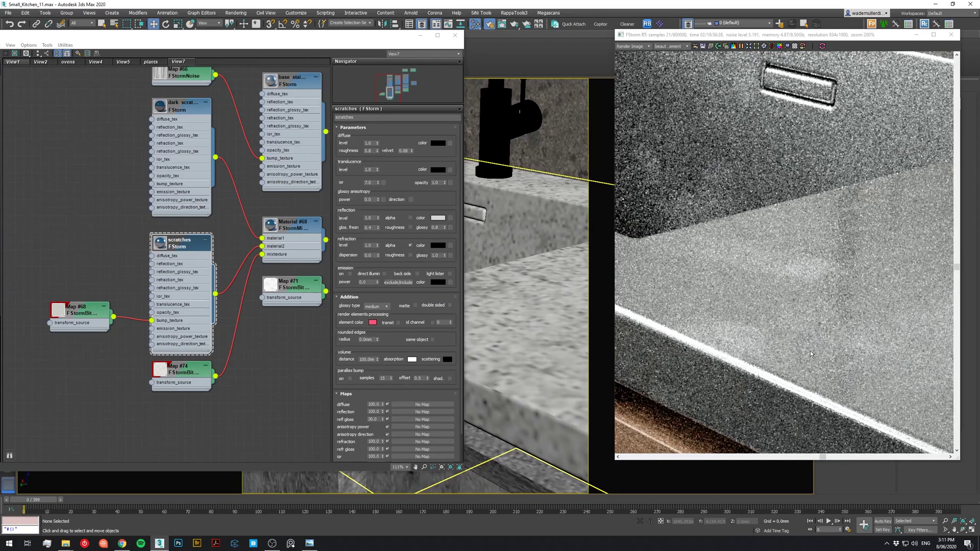
{"action": "scroll", "coordinate": [810, 351], "scroll_direction": "down", "scroll_amount": 3}
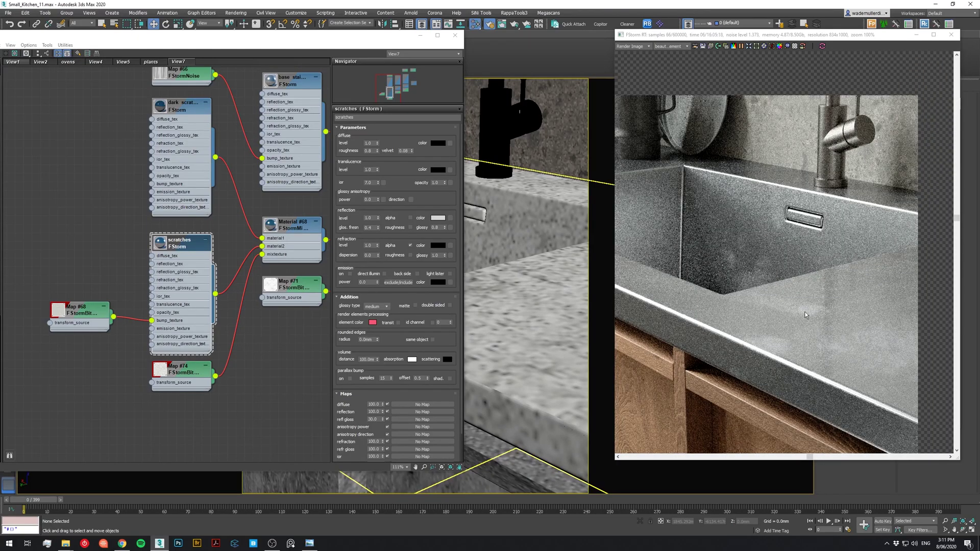
{"action": "scroll", "coordinate": [811, 301], "scroll_direction": "up", "scroll_amount": 3}
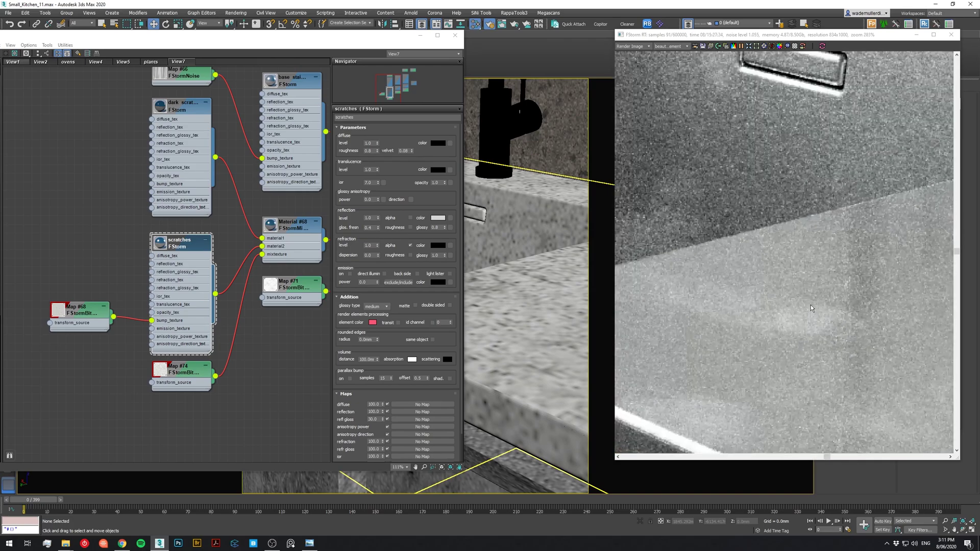
{"action": "scroll", "coordinate": [812, 301], "scroll_direction": "down", "scroll_amount": 5}
{"action": "scroll", "coordinate": [818, 263], "scroll_direction": "up", "scroll_amount": 2}
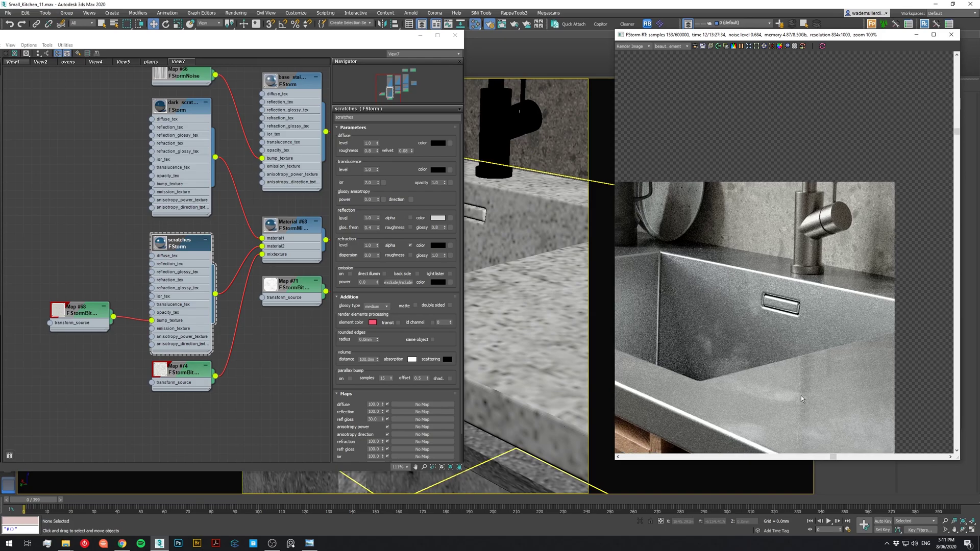
{"action": "middle_click_drag", "start_coordinate": [800, 396], "coordinate": [817, 379]}
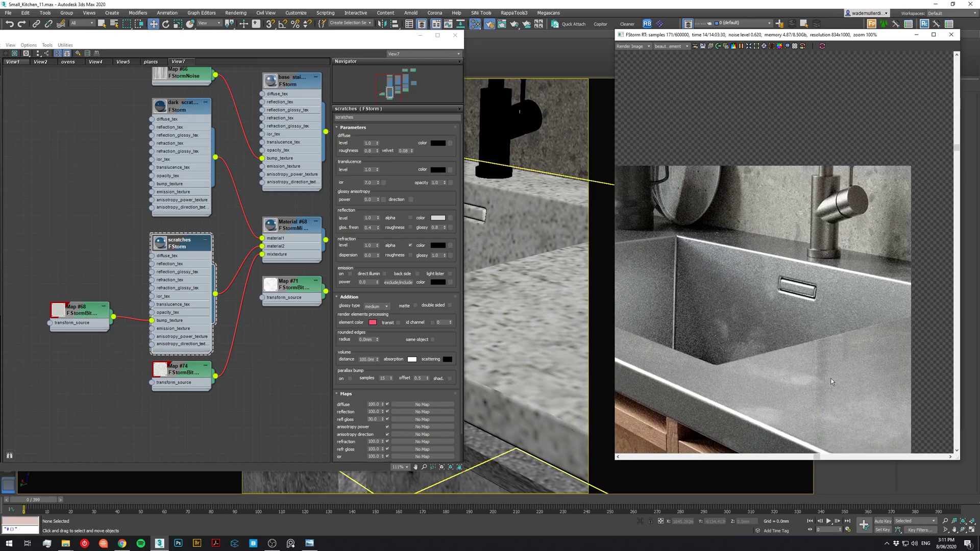
{"action": "scroll", "coordinate": [868, 372], "scroll_direction": "up", "scroll_amount": 2}
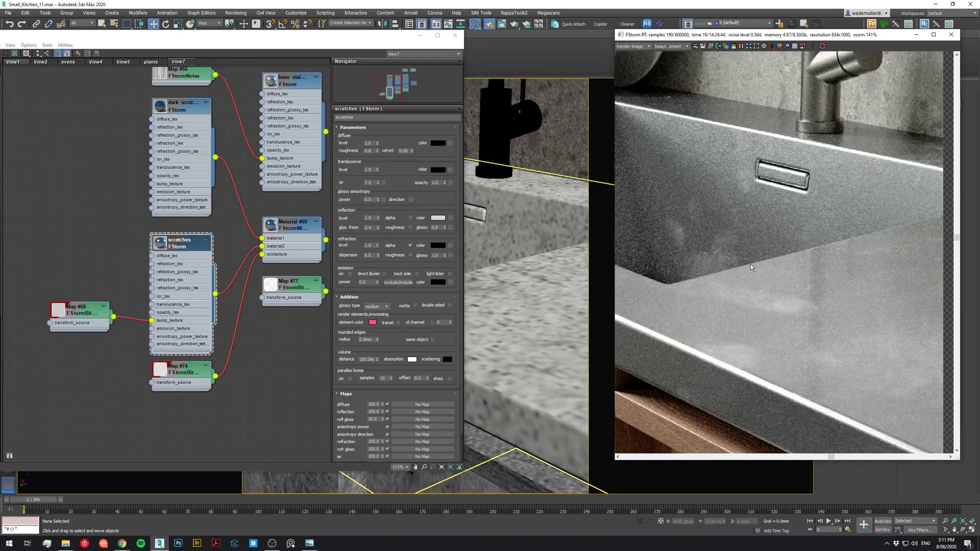
{"action": "middle_click_drag", "start_coordinate": [806, 331], "coordinate": [822, 314]}
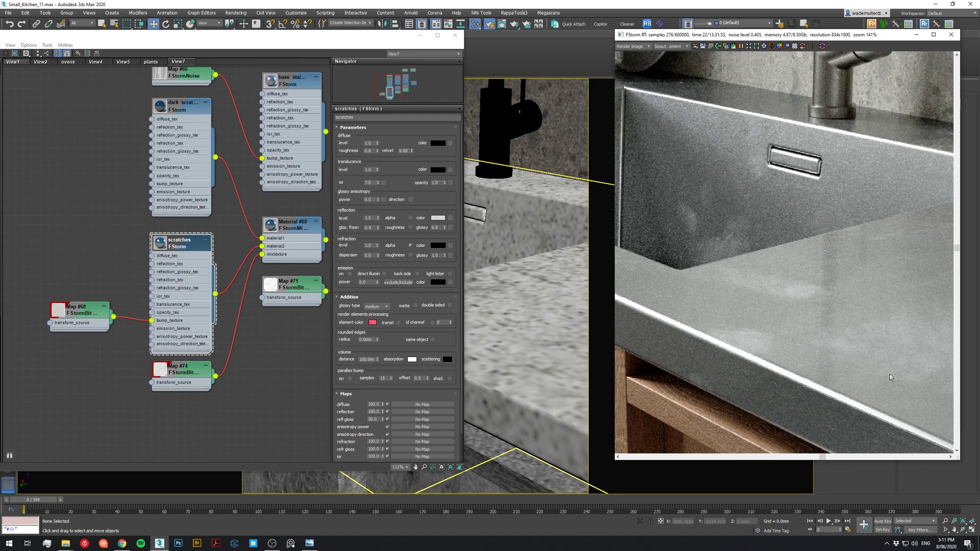
{"action": "middle_click_drag", "start_coordinate": [880, 346], "coordinate": [863, 320]}
{"action": "scroll", "coordinate": [862, 321], "scroll_direction": "up", "scroll_amount": 6}
{"action": "scroll", "coordinate": [862, 320], "scroll_direction": "down", "scroll_amount": 7}
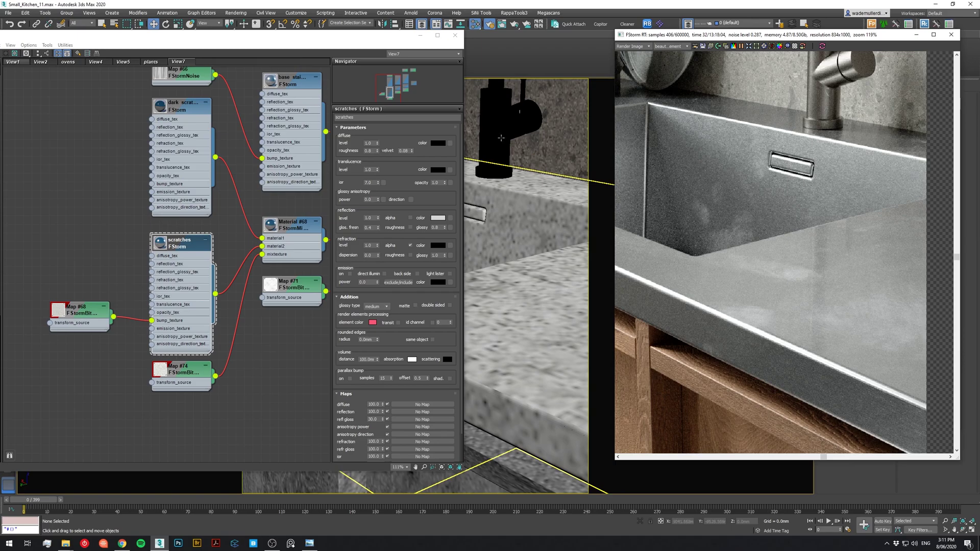
Reframe the interactive render on the wooden cabinets below the sink and select the cabinet object
{"action": "scroll", "coordinate": [494, 181], "scroll_direction": "down", "scroll_amount": 5}
{"action": "scroll", "coordinate": [558, 196], "scroll_direction": "down", "scroll_amount": 1}
{"action": "middle_click_drag", "start_coordinate": [510, 214], "coordinate": [559, 174]}
{"action": "scroll", "coordinate": [550, 274], "scroll_direction": "up", "scroll_amount": 2}
{"action": "middle_click_drag", "start_coordinate": [551, 273], "coordinate": [546, 283], "text": "ctrl+alt"}
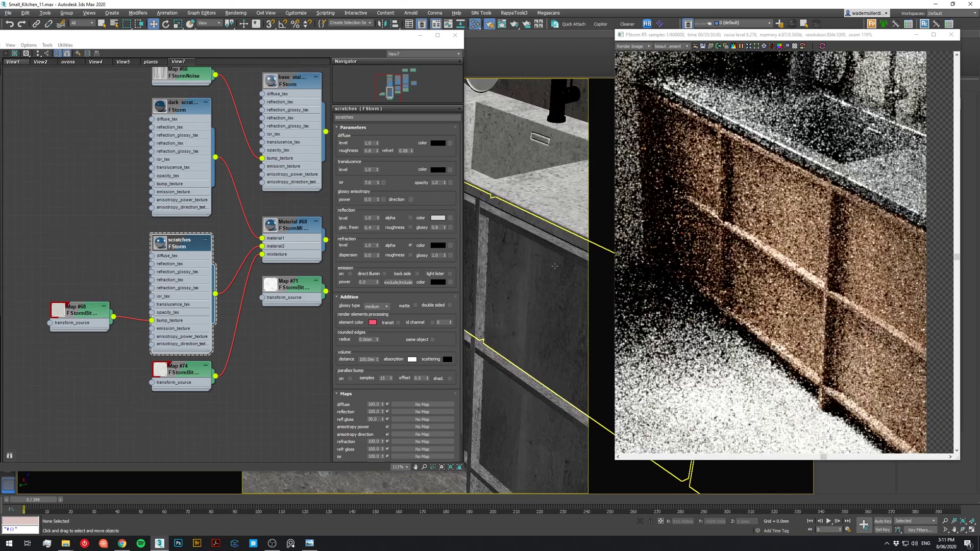
{"action": "left_click", "coordinate": [543, 291]}
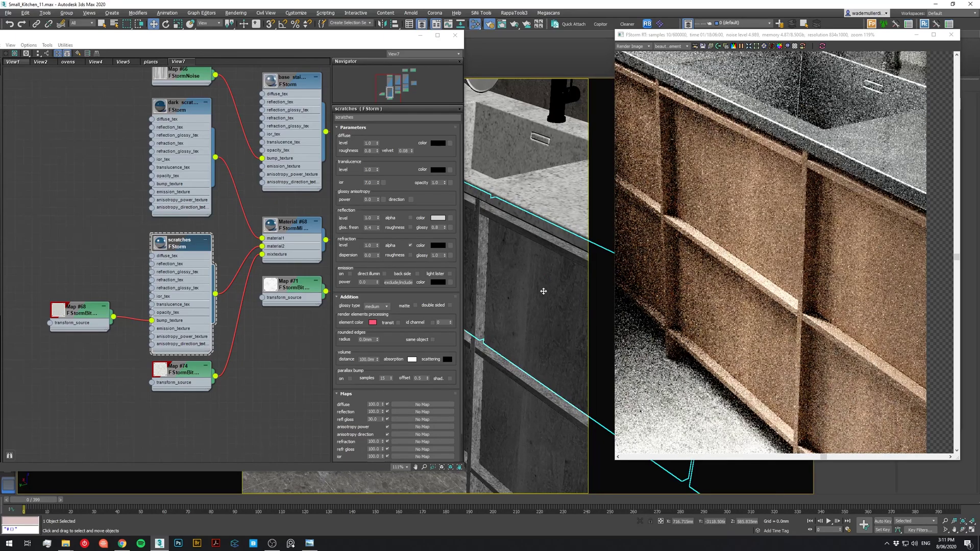
{"action": "scroll", "coordinate": [701, 211], "scroll_direction": "down", "scroll_amount": 3}
Bring the kitchen reference image board over the scene and view its wooden cabinet photos up close
{"action": "mouse_move", "coordinate": [68, 543]}
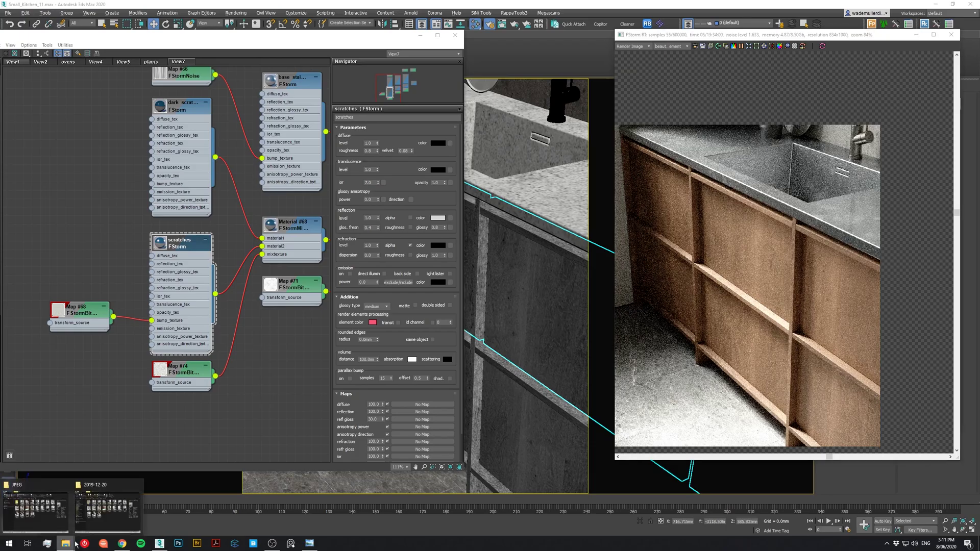
{"action": "mouse_move", "coordinate": [36, 526]}
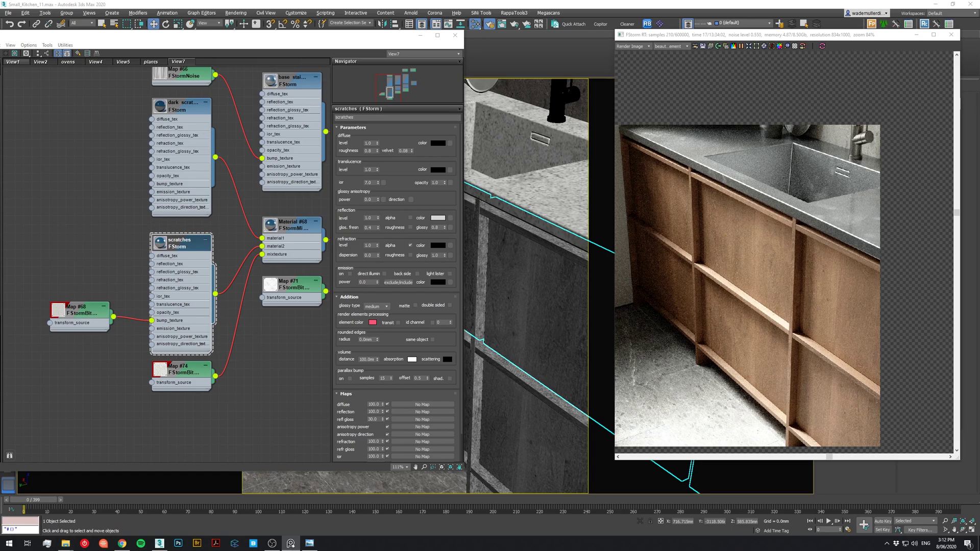
{"action": "right_click_drag", "start_coordinate": [979, 88], "coordinate": [662, 71]}
{"action": "scroll", "coordinate": [378, 237], "scroll_direction": "up", "scroll_amount": 4}
{"action": "middle_click_drag", "start_coordinate": [403, 227], "coordinate": [413, 286]}
{"action": "scroll", "coordinate": [666, 189], "scroll_direction": "up", "scroll_amount": 4}
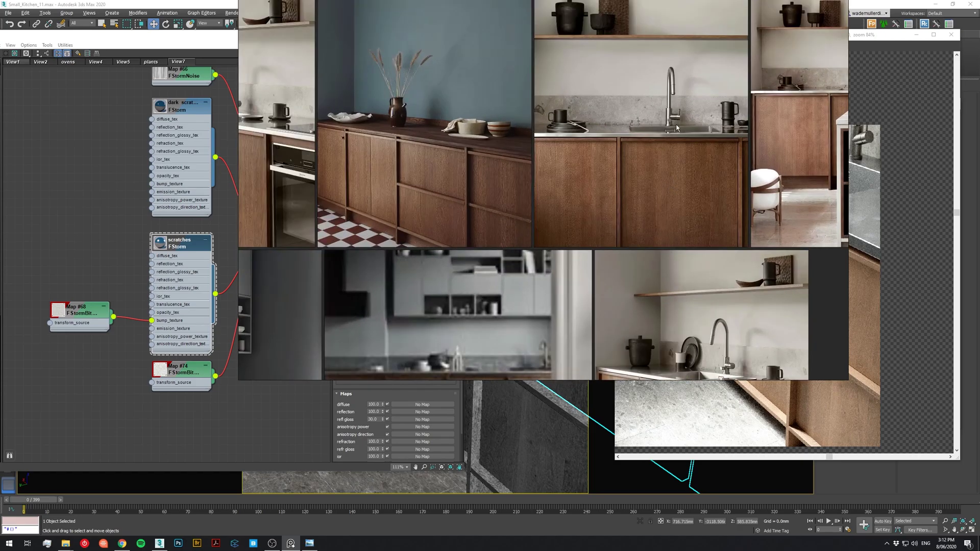
{"action": "scroll", "coordinate": [666, 121], "scroll_direction": "down", "scroll_amount": 6}
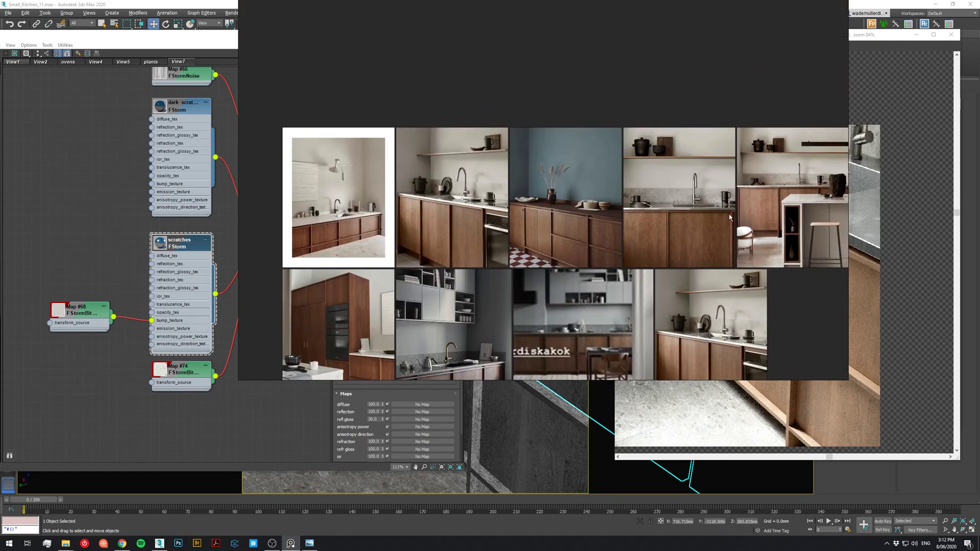
{"action": "scroll", "coordinate": [567, 235], "scroll_direction": "up", "scroll_amount": 4}
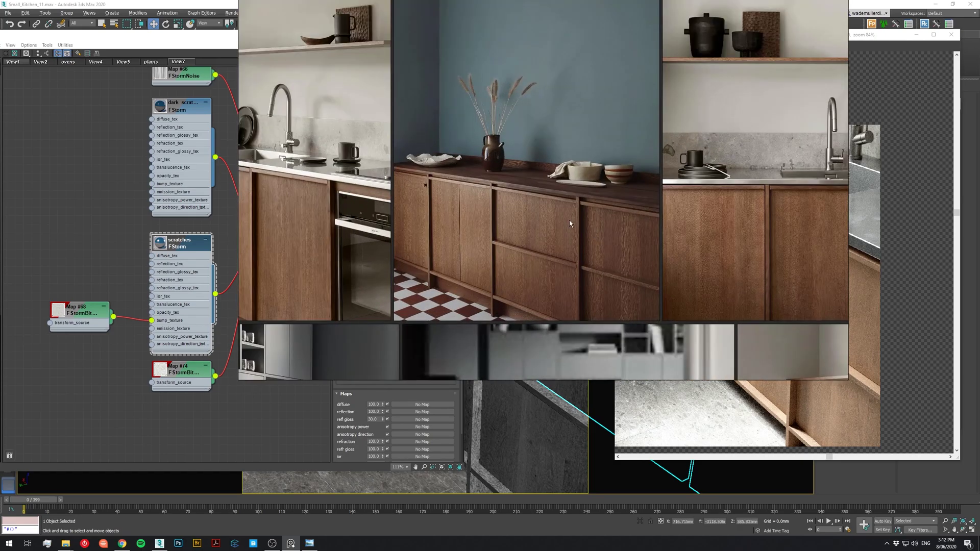
Compare the wood grain, cabinet fronts and sink area across the kitchen reference photos
{"action": "middle_click_drag", "start_coordinate": [569, 220], "coordinate": [577, 250]}
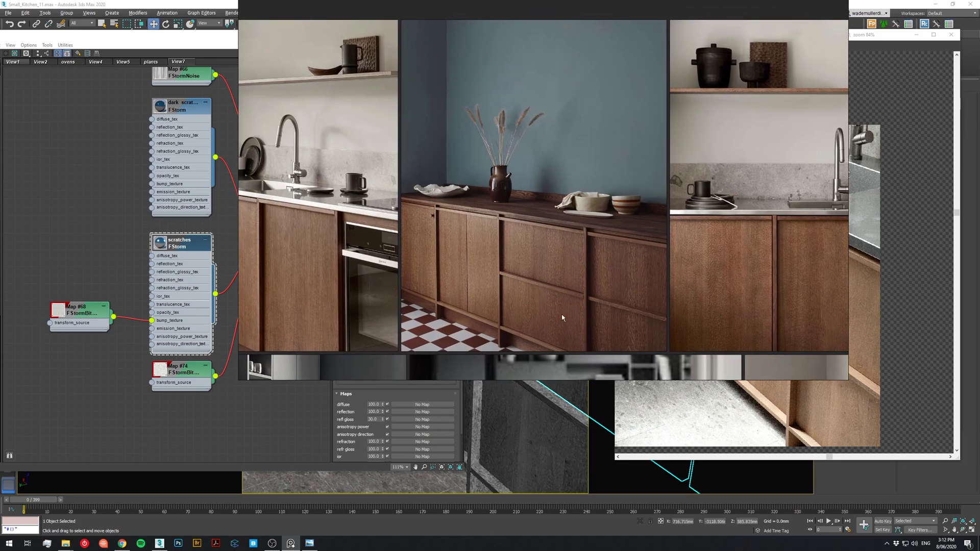
{"action": "middle_click_drag", "start_coordinate": [775, 269], "coordinate": [623, 290]}
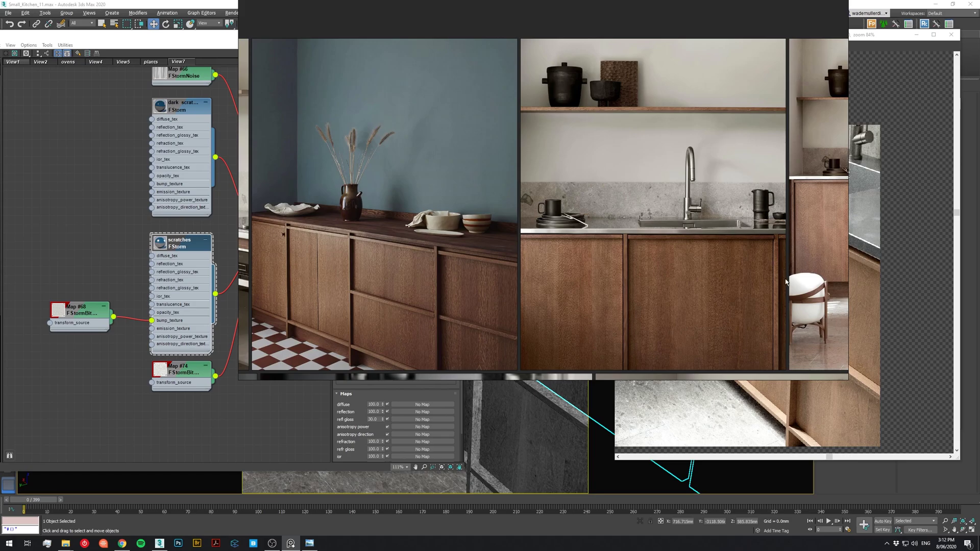
{"action": "middle_click_drag", "start_coordinate": [763, 218], "coordinate": [742, 127]}
{"action": "middle_click_drag", "start_coordinate": [763, 190], "coordinate": [653, 145]}
{"action": "scroll", "coordinate": [654, 144], "scroll_direction": "up", "scroll_amount": 1}
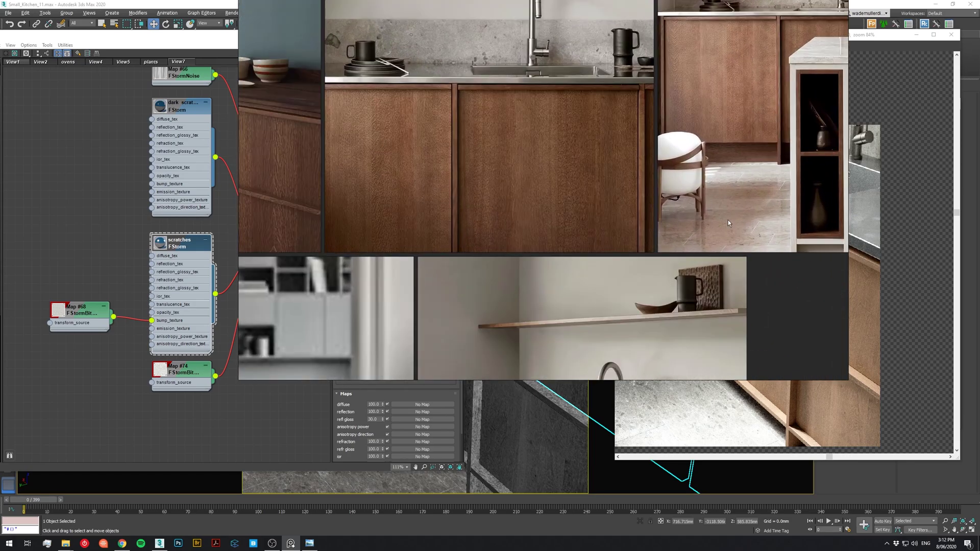
{"action": "scroll", "coordinate": [755, 234], "scroll_direction": "up", "scroll_amount": 3}
{"action": "scroll", "coordinate": [755, 234], "scroll_direction": "down", "scroll_amount": 4}
{"action": "middle_click_drag", "start_coordinate": [629, 357], "coordinate": [662, 158]}
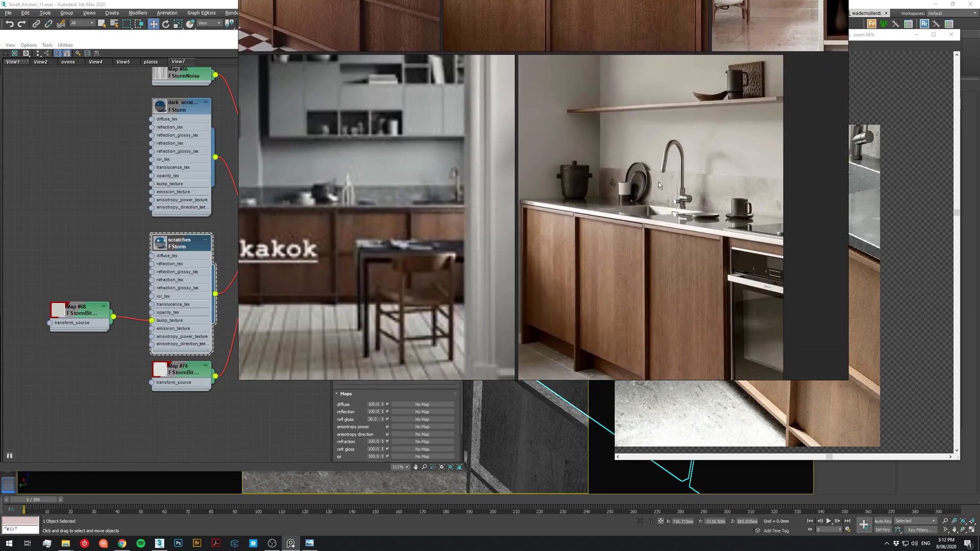
Examine the wood cabinet fronts, oven wall and brass-tap sink in the kitchen photos across the reference board
{"action": "mouse_move", "coordinate": [634, 235]}
{"action": "middle_mouse_down"}
{"action": "mouse_move", "coordinate": [645, 179]}
{"action": "mouse_move", "coordinate": [632, 222]}
{"action": "middle_mouse_up"}
{"action": "scroll", "coordinate": [632, 221], "scroll_direction": "down", "scroll_amount": 4}
{"action": "scroll", "coordinate": [458, 214], "scroll_direction": "up", "scroll_amount": 1}
{"action": "middle_click_drag", "start_coordinate": [459, 215], "coordinate": [658, 197]}
{"action": "scroll", "coordinate": [561, 209], "scroll_direction": "up", "scroll_amount": 4}
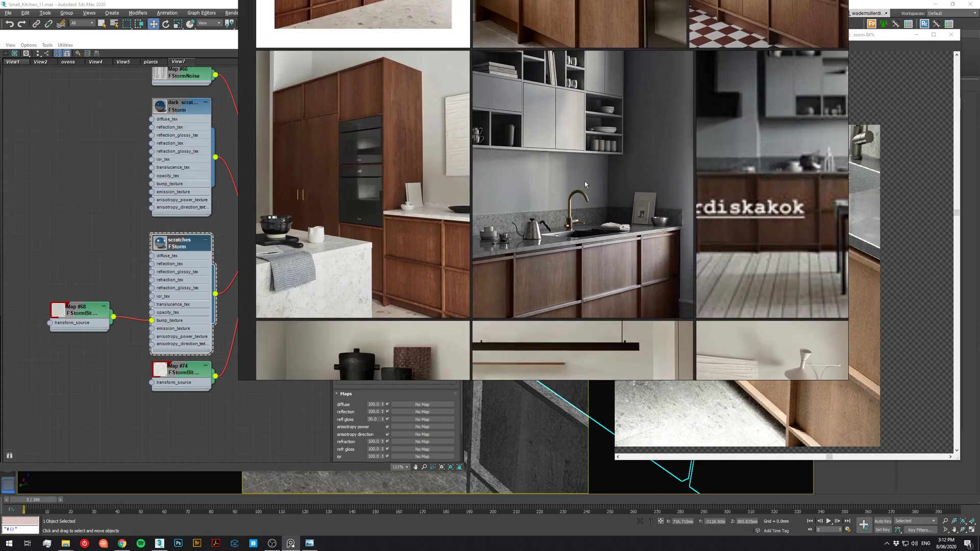
{"action": "scroll", "coordinate": [564, 216], "scroll_direction": "up", "scroll_amount": 2}
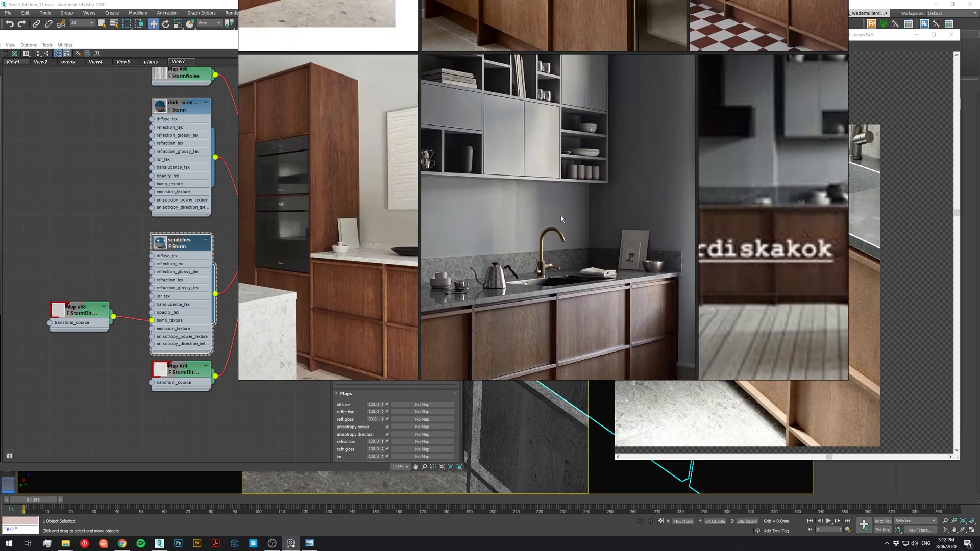
{"action": "scroll", "coordinate": [561, 219], "scroll_direction": "down", "scroll_amount": 1}
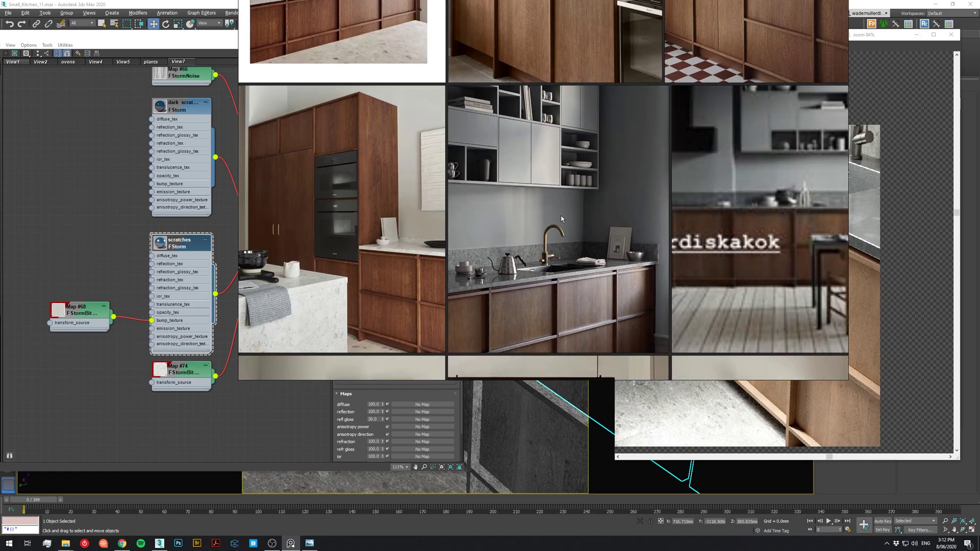
{"action": "middle_click_drag", "start_coordinate": [536, 251], "coordinate": [621, 217]}
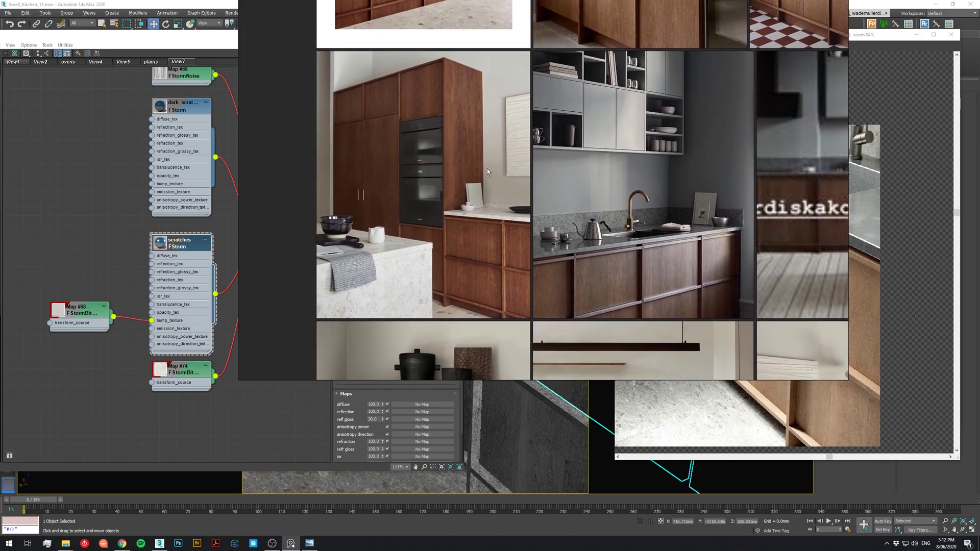
{"action": "middle_click_drag", "start_coordinate": [464, 157], "coordinate": [393, 252]}
{"action": "scroll", "coordinate": [393, 252], "scroll_direction": "down", "scroll_amount": 2}
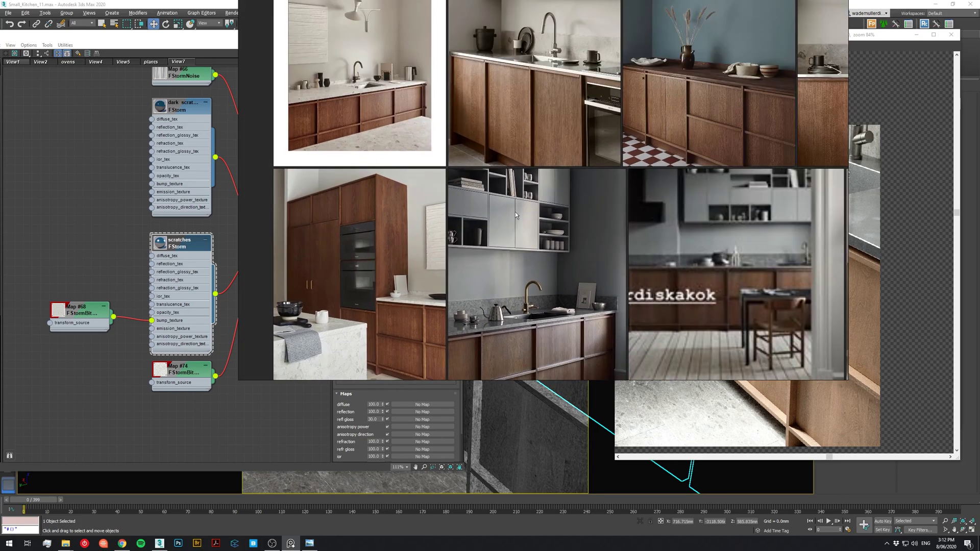
{"action": "middle_click_drag", "start_coordinate": [628, 315], "coordinate": [610, 65]}
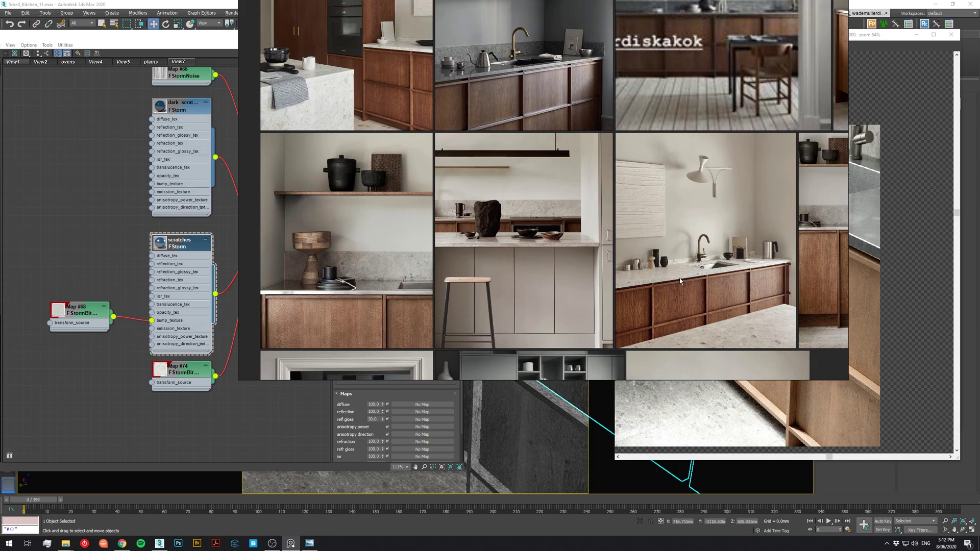
View the living room reference photo with the tall windows, curtains and cream sofa up close on the reference board
{"action": "middle_click_drag", "start_coordinate": [679, 276], "coordinate": [438, 235]}
{"action": "middle_click_drag", "start_coordinate": [666, 247], "coordinate": [465, 296]}
{"action": "middle_click_drag", "start_coordinate": [542, 280], "coordinate": [563, 206]}
{"action": "left_click_drag", "start_coordinate": [607, 228], "coordinate": [633, 209]}
{"action": "scroll", "coordinate": [633, 208], "scroll_direction": "up", "scroll_amount": 6}
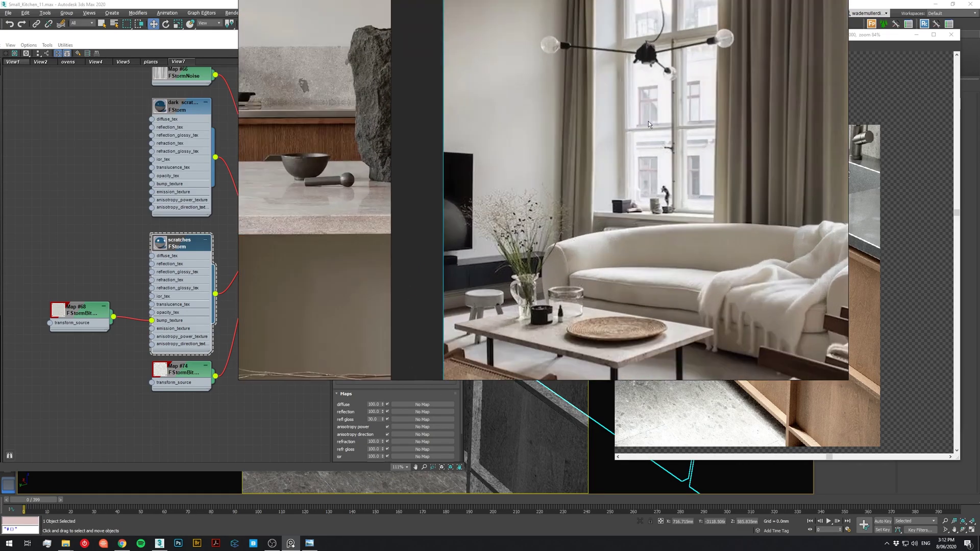
{"action": "scroll", "coordinate": [617, 223], "scroll_direction": "up", "scroll_amount": 2}
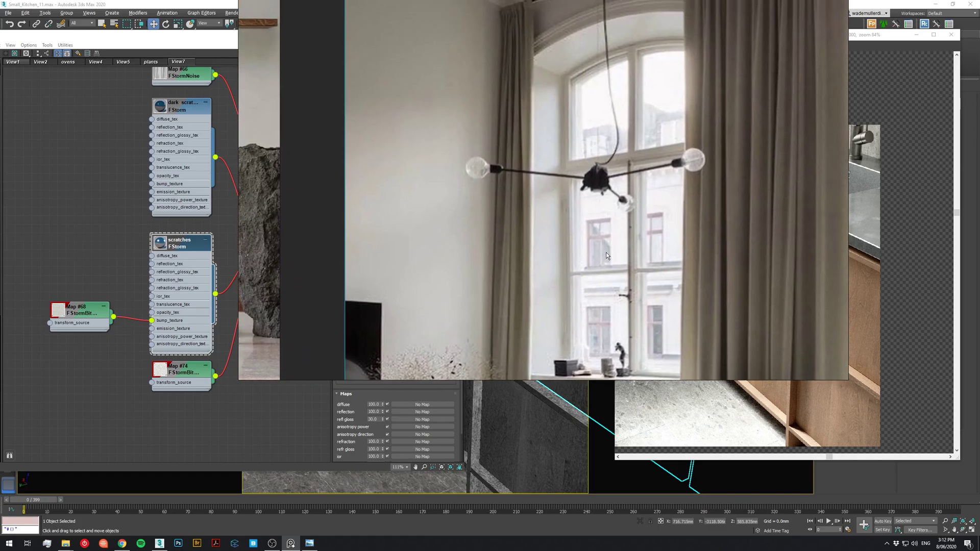
{"action": "scroll", "coordinate": [622, 273], "scroll_direction": "down", "scroll_amount": 1}
{"action": "scroll", "coordinate": [621, 273], "scroll_direction": "down", "scroll_amount": 2}
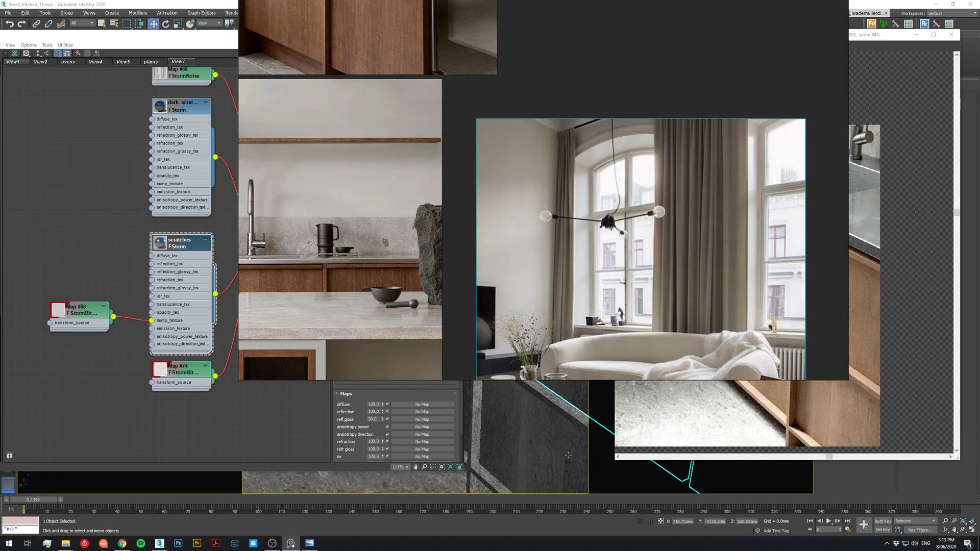
Return to 3ds Max, reframe the view on the sink and wall shelf, and arrange the interactive render beside the Render Setup window
{"action": "left_click", "coordinate": [541, 427]}
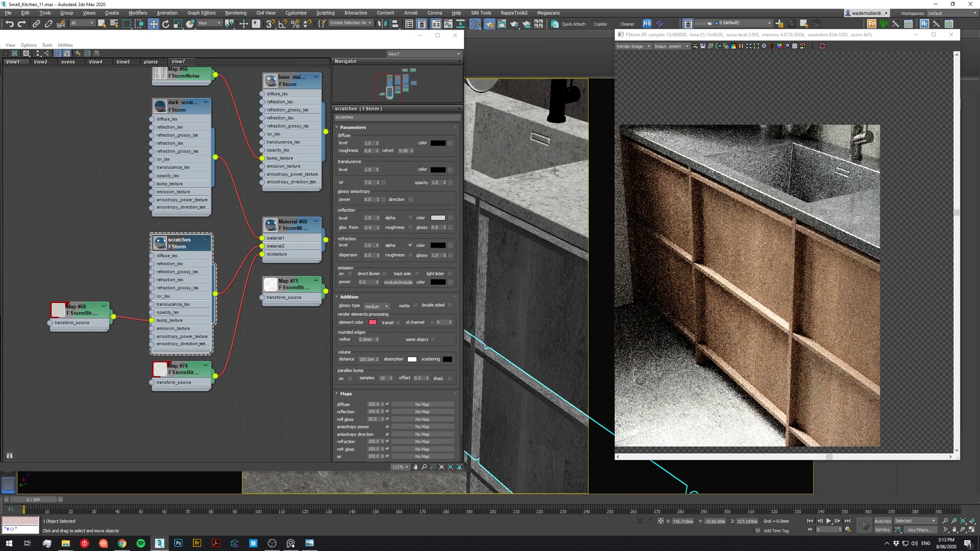
{"action": "middle_click_drag", "start_coordinate": [551, 183], "coordinate": [574, 273]}
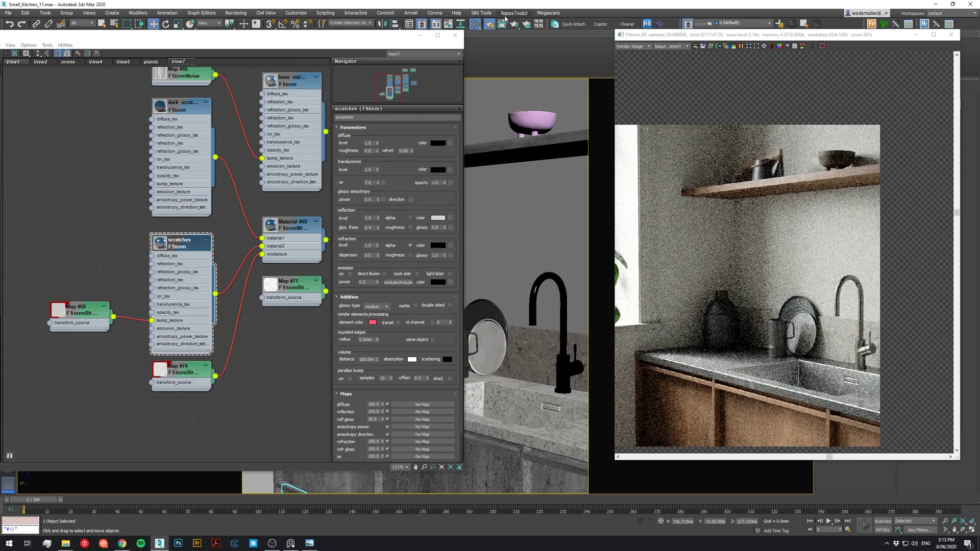
{"action": "left_click_drag", "start_coordinate": [359, 32], "coordinate": [383, 99]}
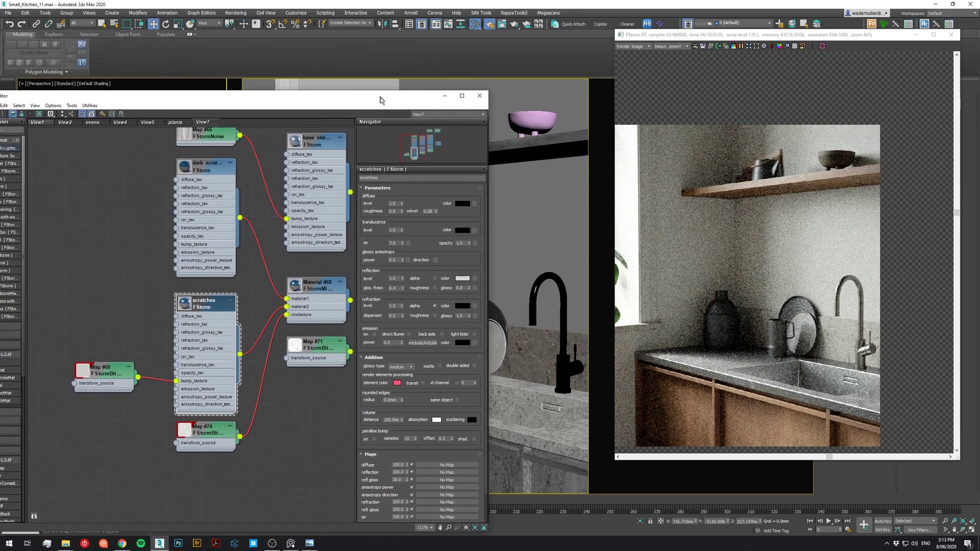
{"action": "left_click_drag", "start_coordinate": [745, 36], "coordinate": [488, 72]}
{"action": "left_click", "coordinate": [862, 194]}
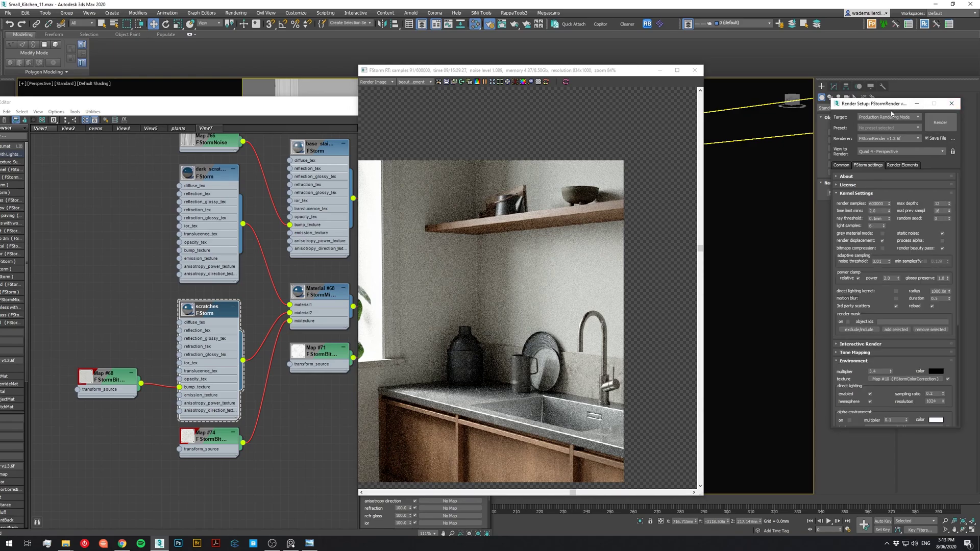
{"action": "left_click_drag", "start_coordinate": [887, 109], "coordinate": [760, 92]}
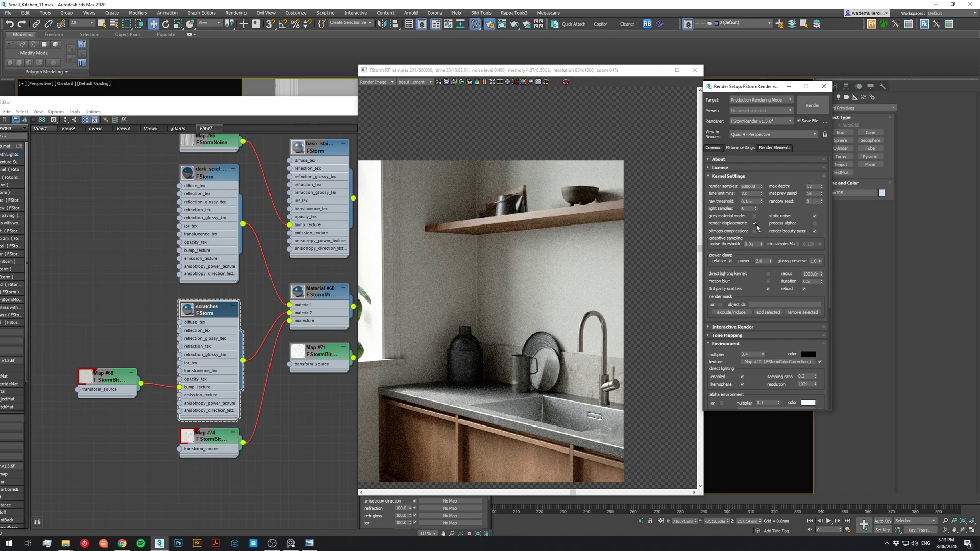
Review the FStorm kernel and environment settings and inspect the sink and shelf render at 100% zoom
{"action": "middle_click_drag", "start_coordinate": [614, 344], "coordinate": [647, 312]}
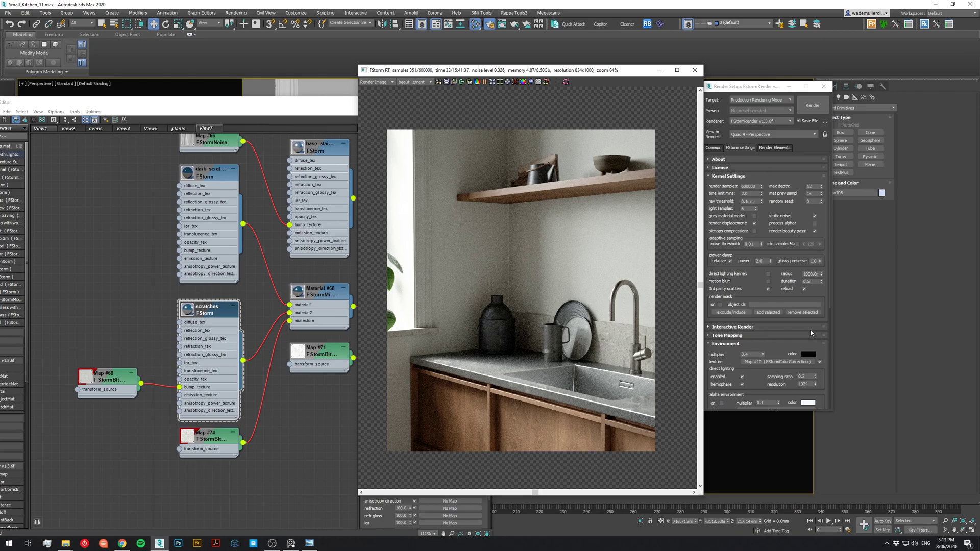
{"action": "left_click", "coordinate": [754, 290]}
{"action": "left_click_drag", "start_coordinate": [753, 290], "coordinate": [755, 285]}
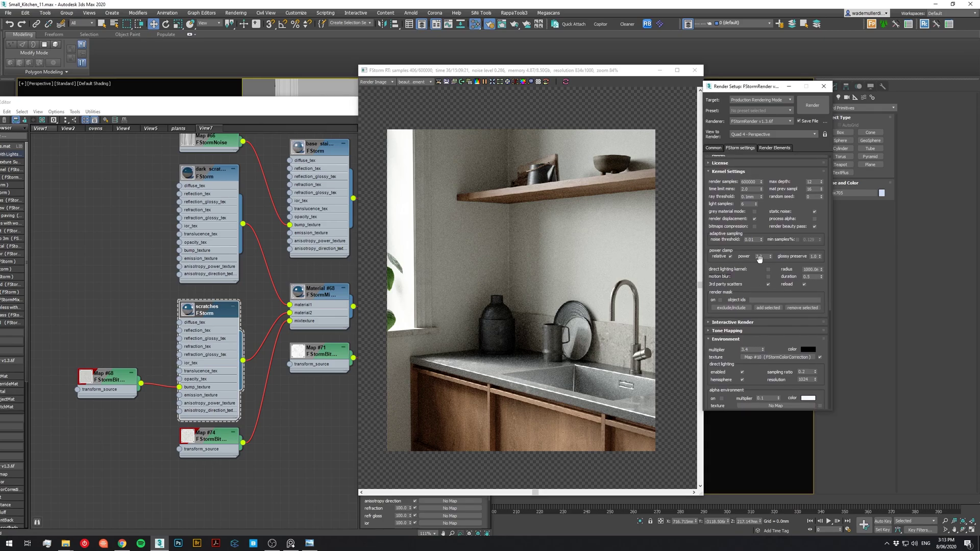
{"action": "left_click_drag", "start_coordinate": [771, 90], "coordinate": [784, 70]}
{"action": "middle_click_drag", "start_coordinate": [456, 298], "coordinate": [466, 286]}
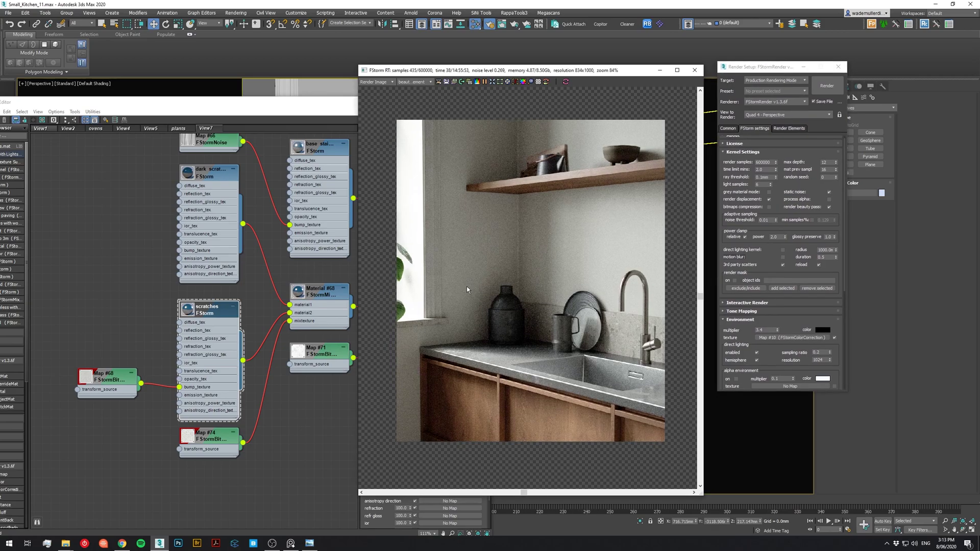
{"action": "scroll", "coordinate": [497, 321], "scroll_direction": "up", "scroll_amount": 2}
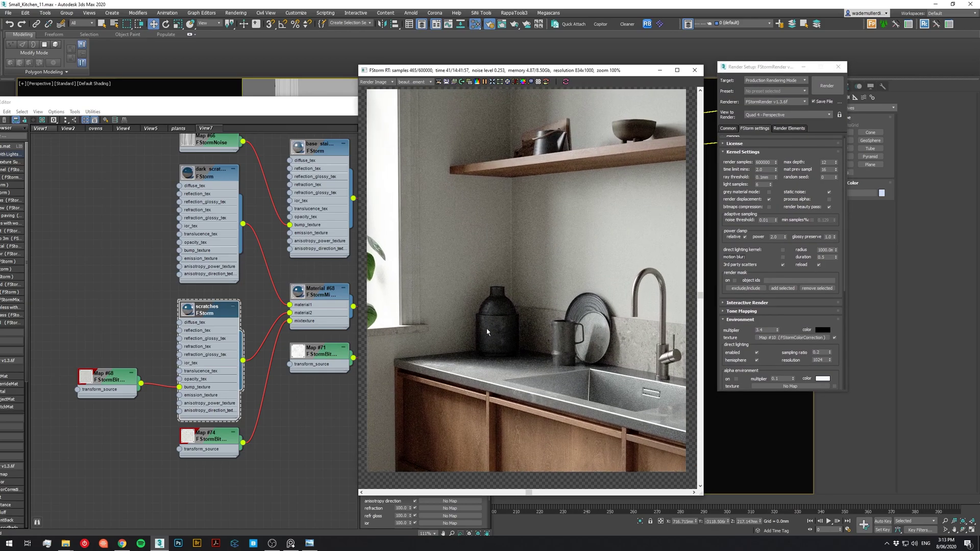
{"action": "middle_click_drag", "start_coordinate": [487, 329], "coordinate": [491, 336]}
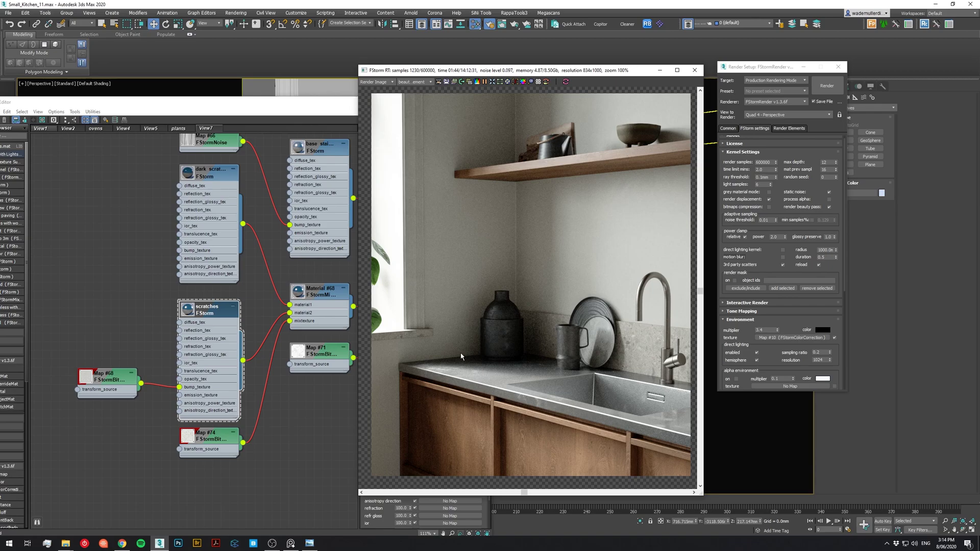
Close the material editor, uncover the viewport beside the render, select the sink tap and slightly reframe the perspective view
{"action": "left_click_drag", "start_coordinate": [338, 106], "coordinate": [283, 122]}
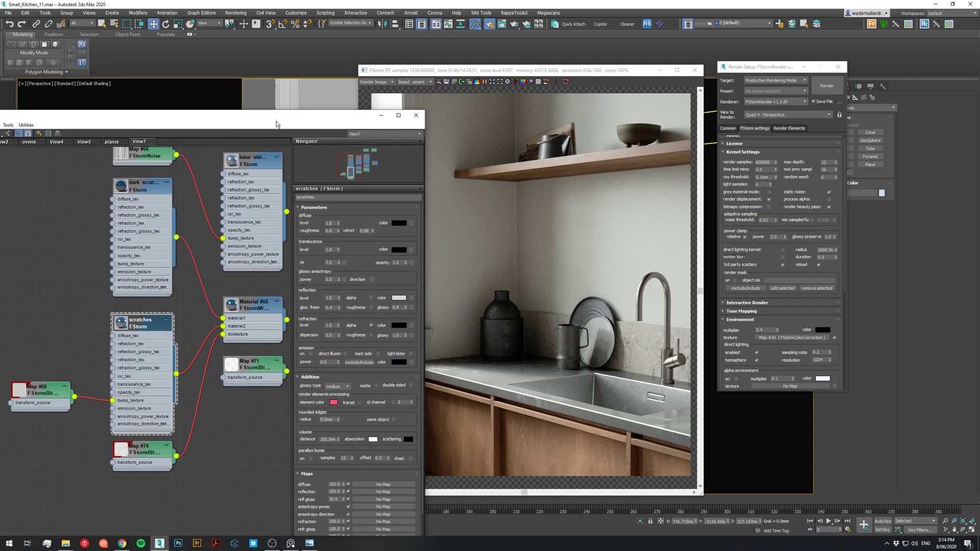
{"action": "left_click", "coordinate": [416, 118]}
{"action": "left_click_drag", "start_coordinate": [560, 73], "coordinate": [325, 80]}
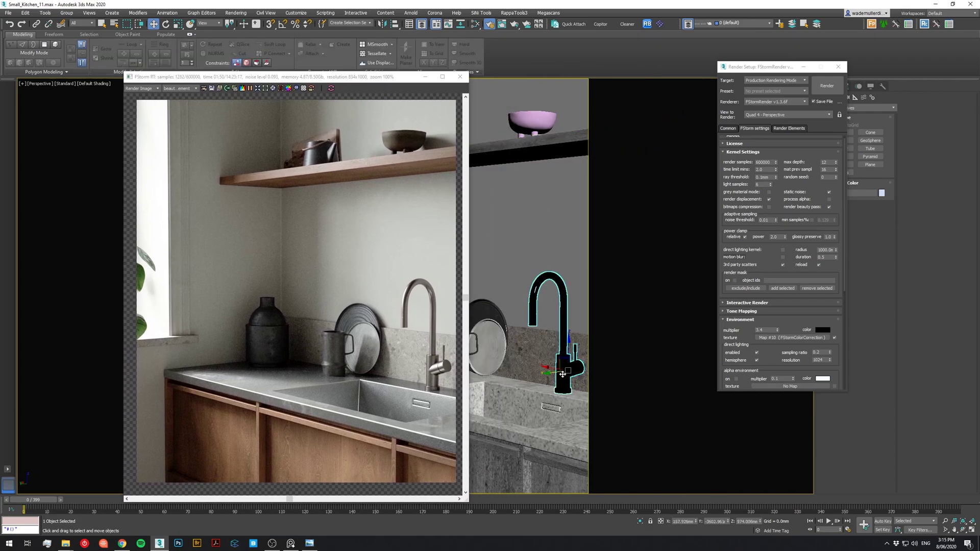
{"action": "middle_click_drag", "start_coordinate": [562, 374], "coordinate": [550, 382]}
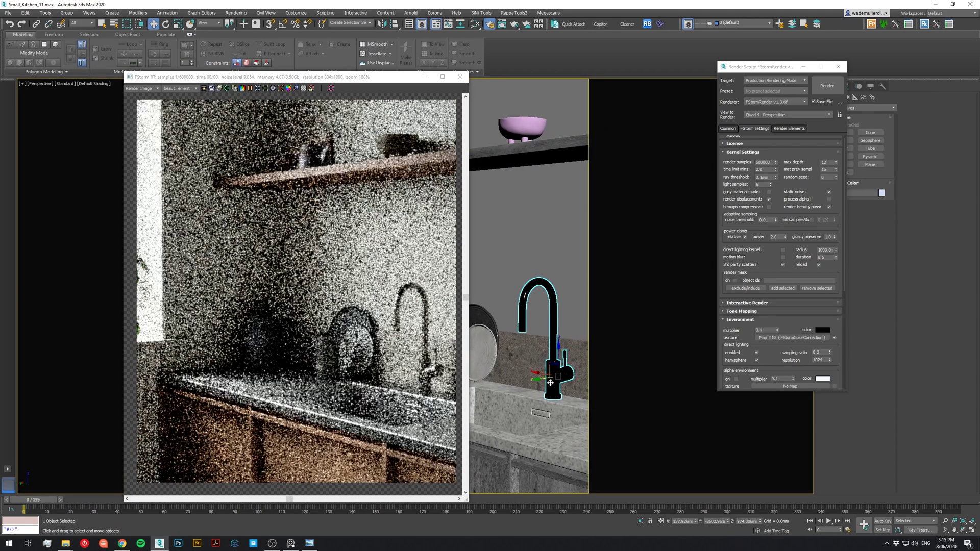
Switch to Windows Photo Viewer showing Library_01.jpg and reposition its window over the scene
{"action": "mouse_move", "coordinate": [67, 543]}
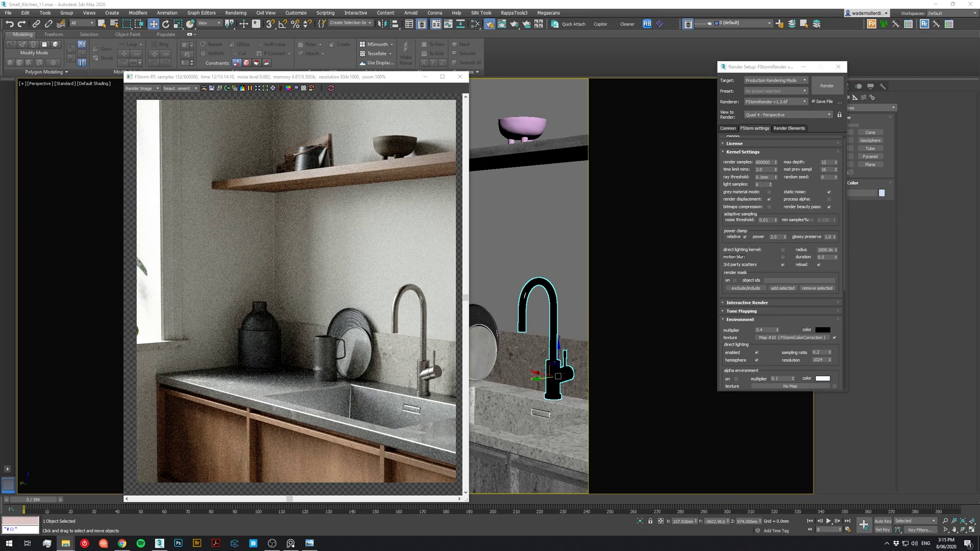
{"action": "key", "text": "alt+Tab"}
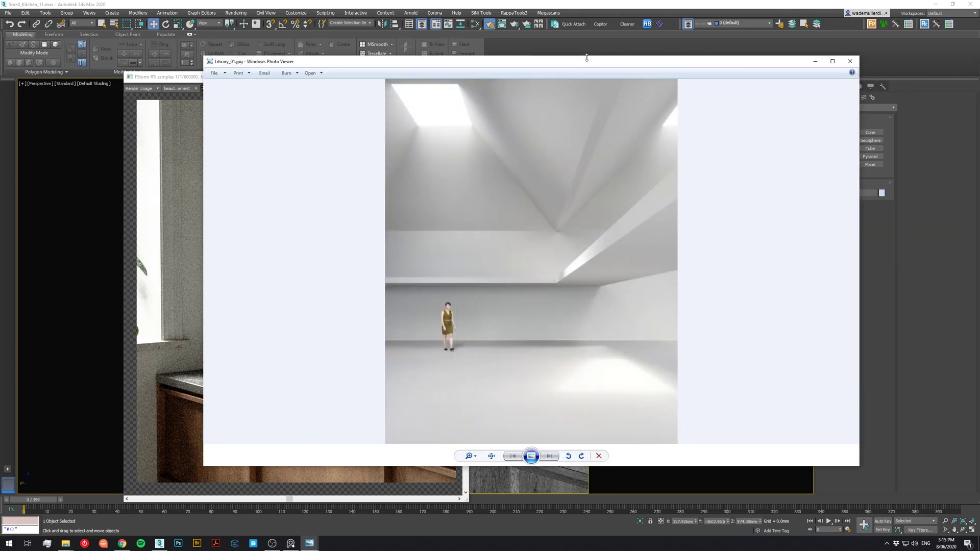
{"action": "left_click_drag", "start_coordinate": [586, 62], "coordinate": [473, 57]}
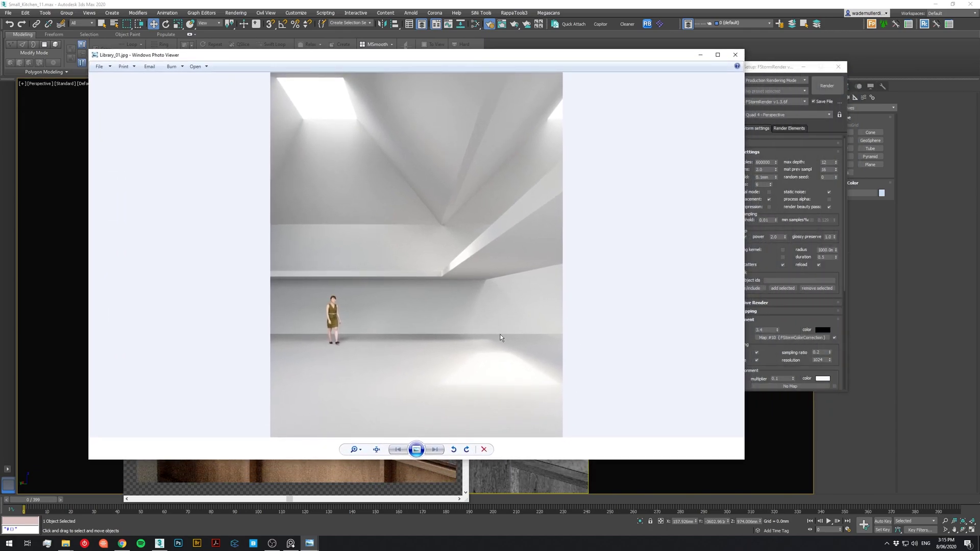